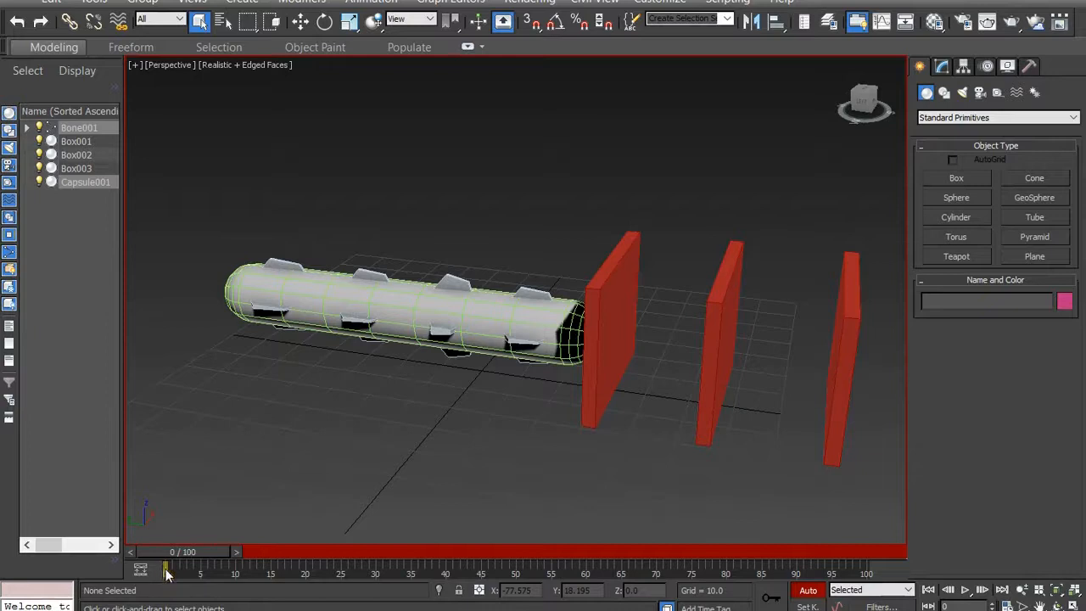
Turn on Auto Key and set a key at frame 0 for the straight worm and its bones.
left_click(808, 589)
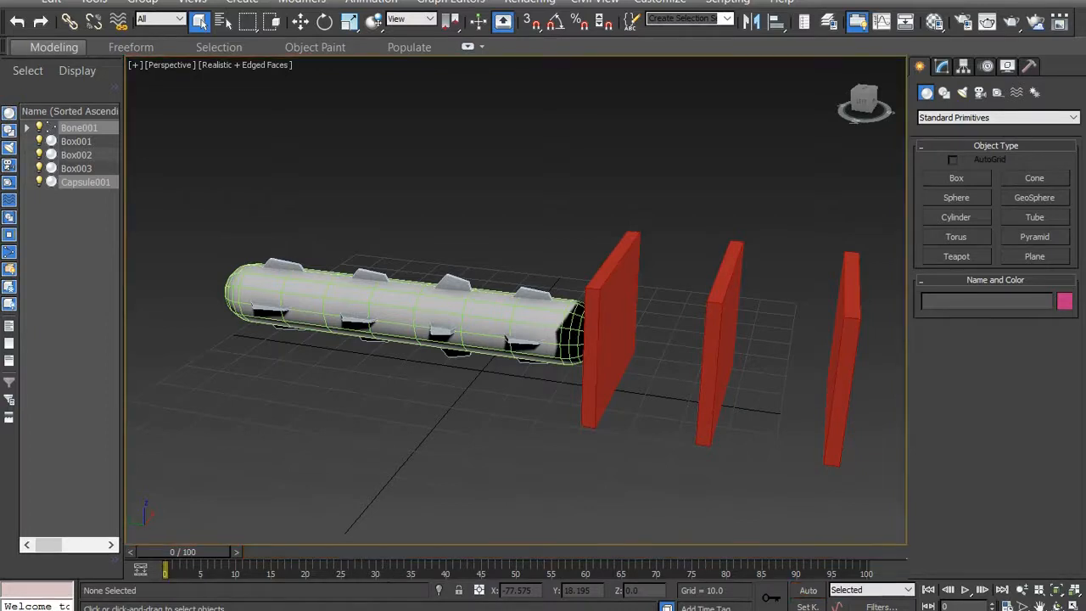
left_click(808, 590)
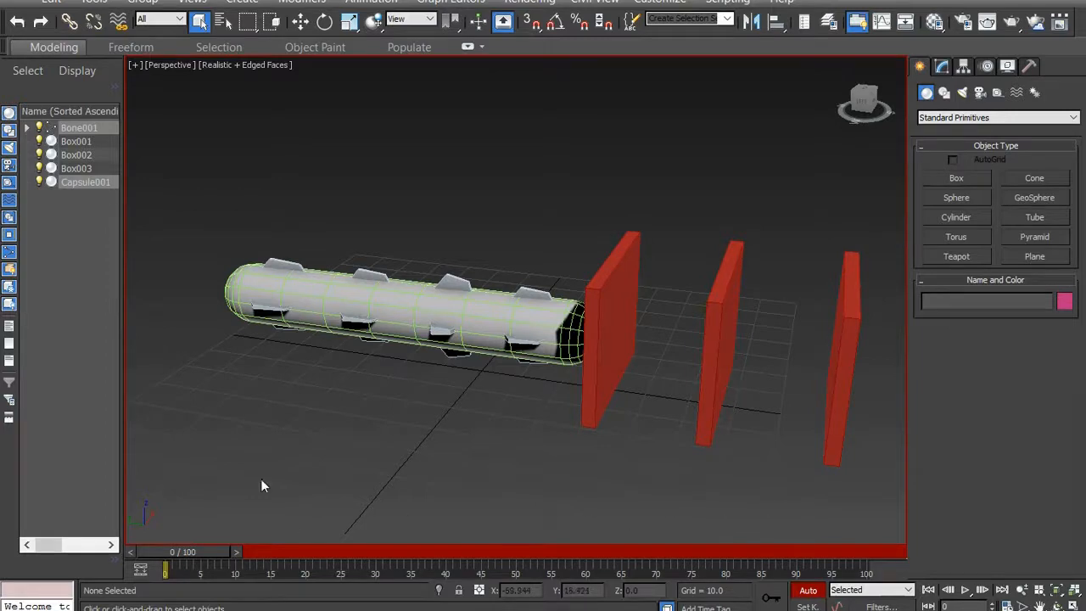
left_click_drag(207, 207, 560, 395)
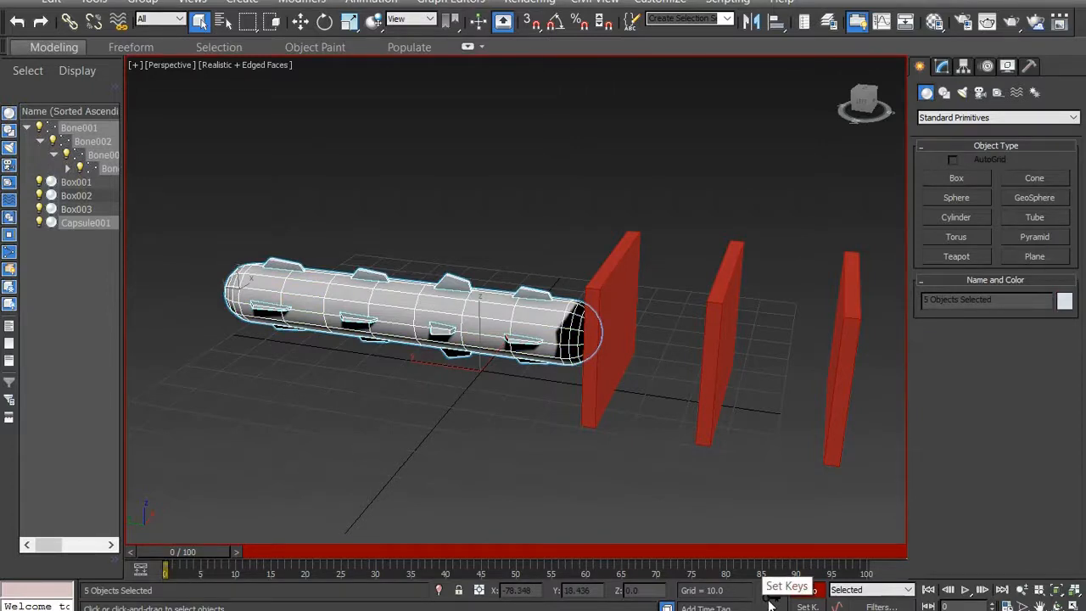
At frame 10, rotate the worm's second bone up to a Y angle of about -54° and the third down to about 39°.
left_click_drag(174, 550, 218, 554)
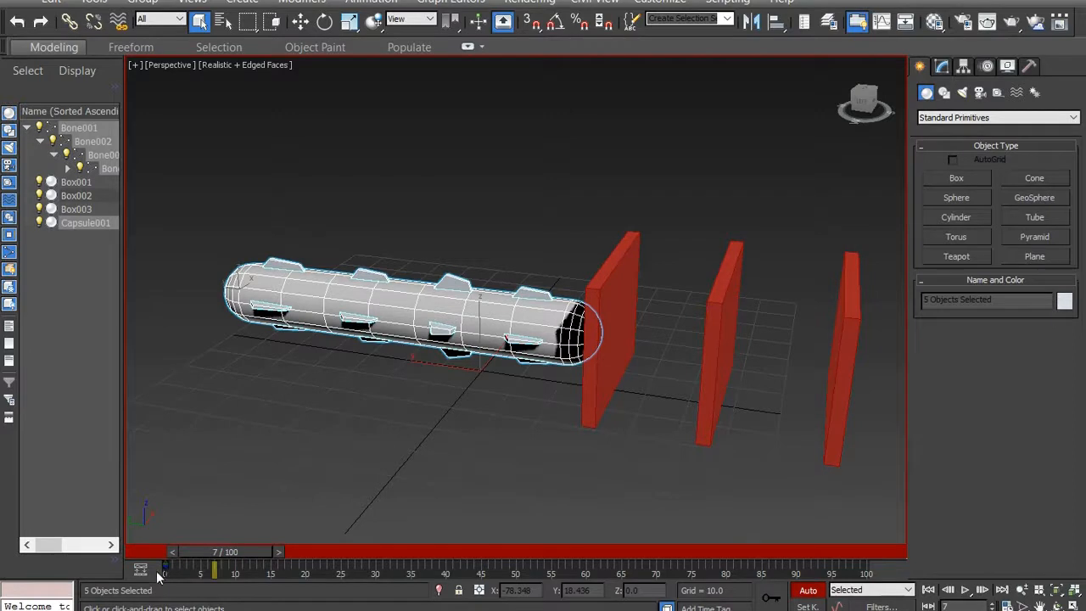
left_click_drag(198, 549, 223, 582)
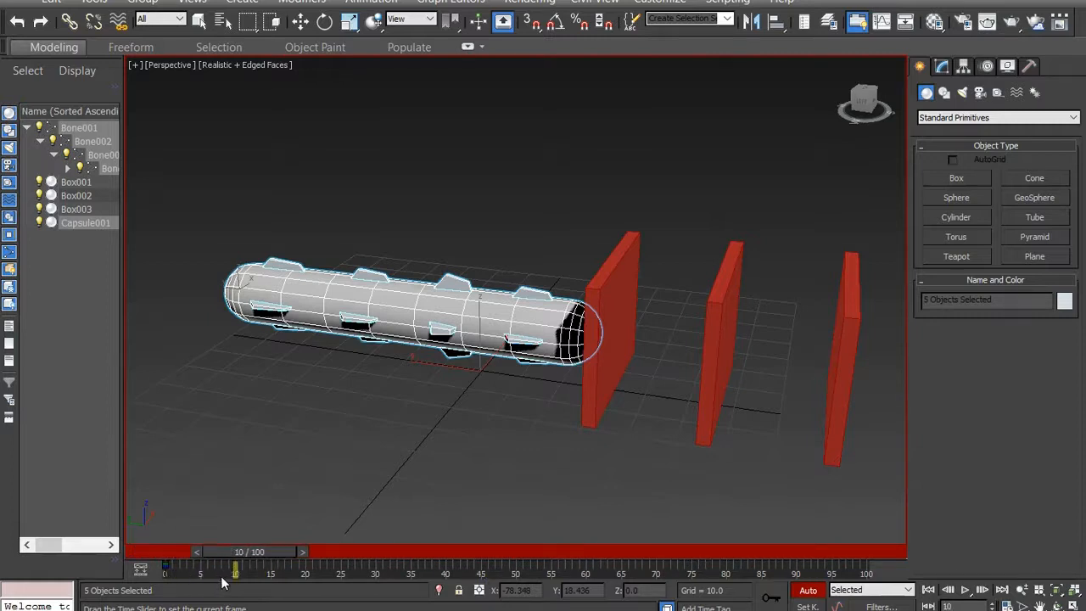
key("q")
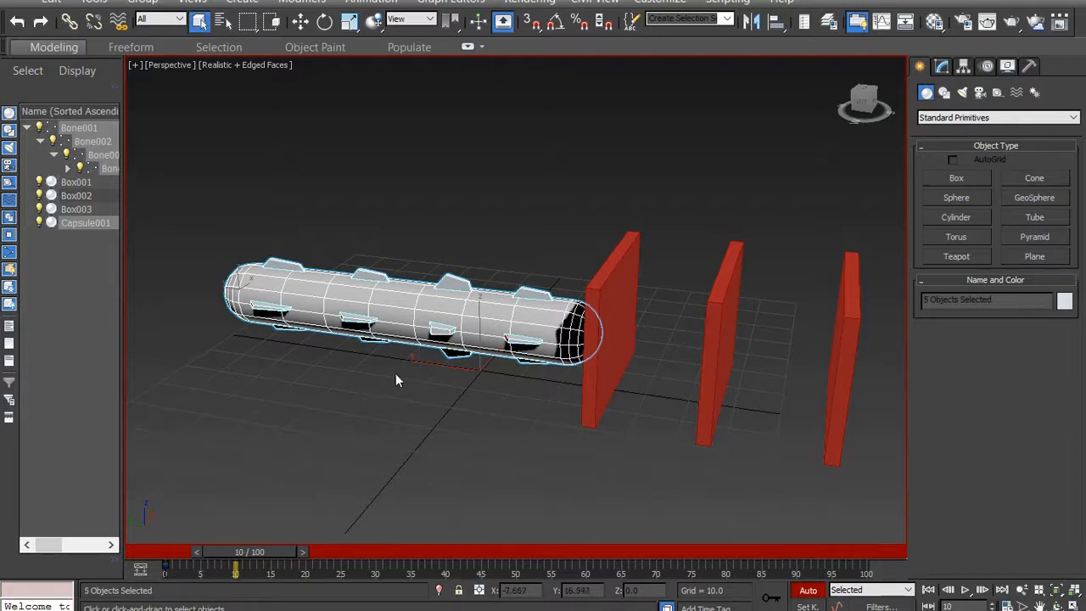
left_click(865, 105)
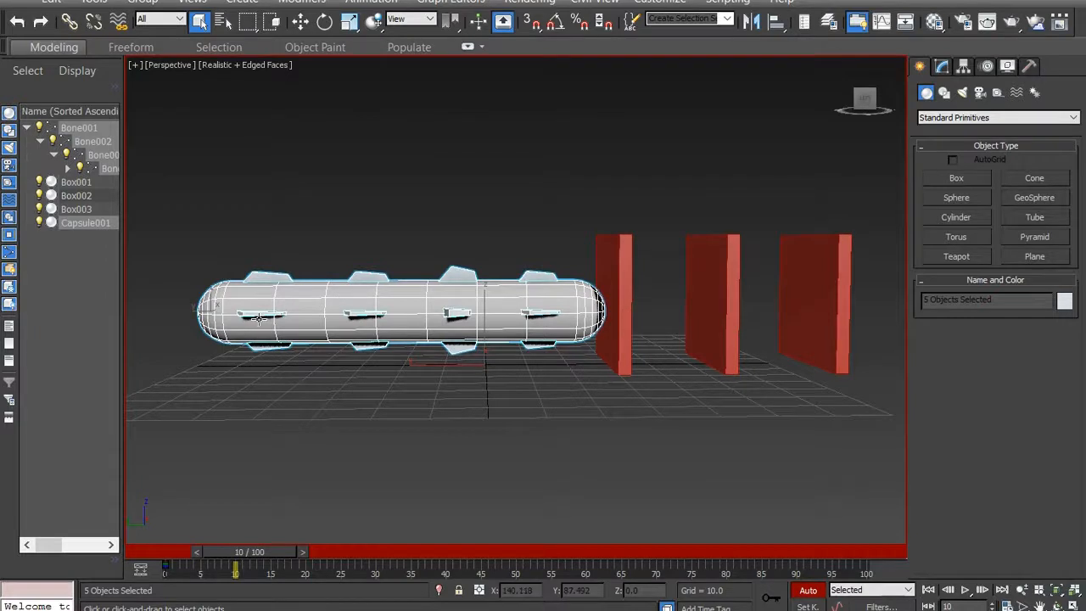
scroll(322, 255, "up", 2)
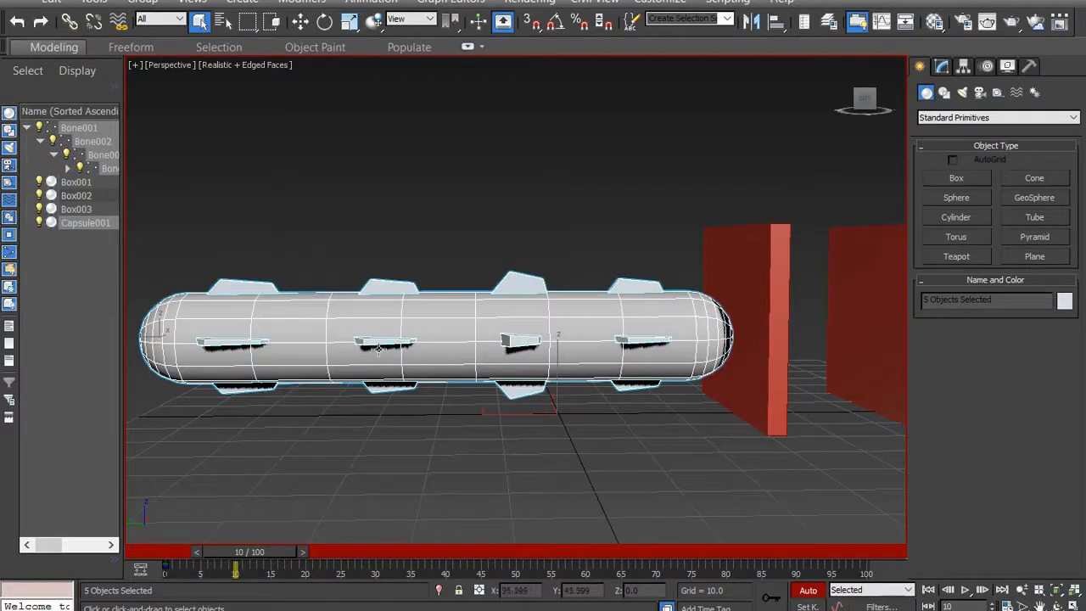
left_click(376, 283)
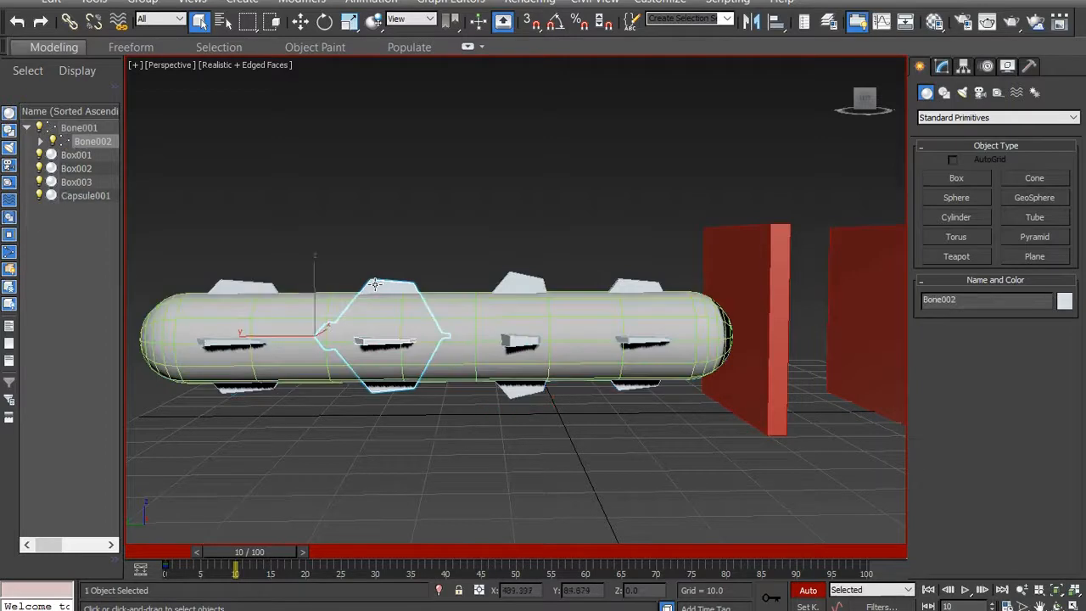
right_click(377, 287)
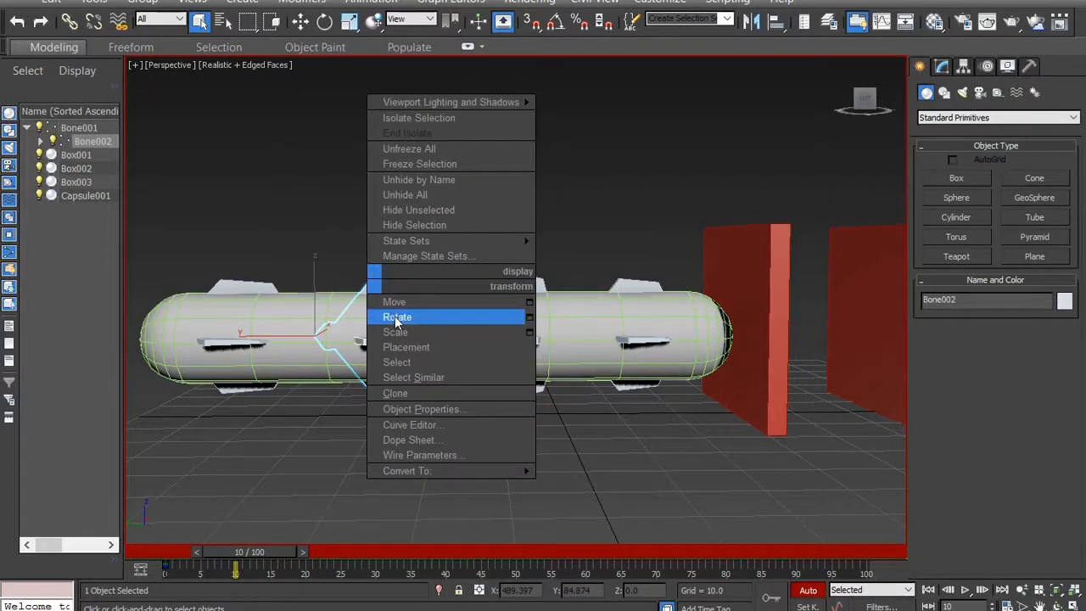
left_click(395, 316)
left_click_drag(364, 303, 289, 254)
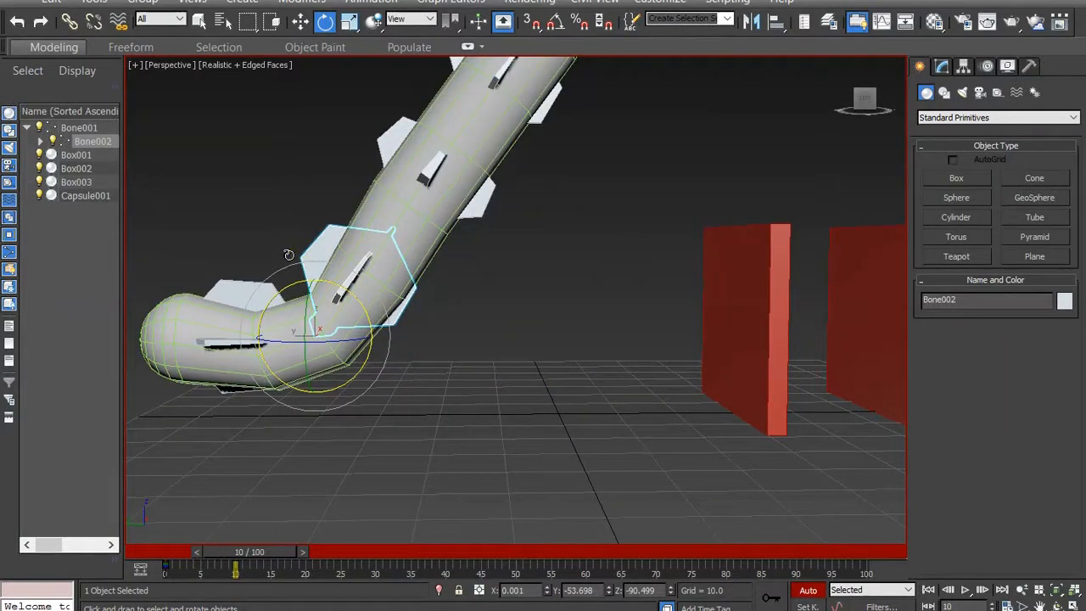
left_click(483, 209)
left_click_drag(433, 194, 437, 358)
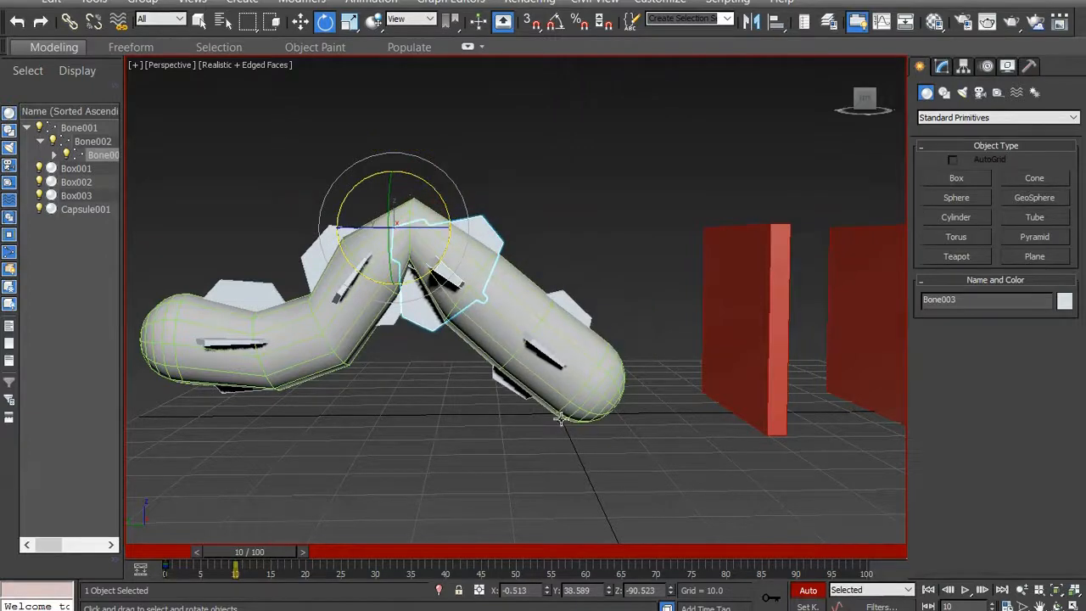
Rotate the fourth bone up to a Y angle of about -9° and lower the second bone to about -39°.
left_click(565, 299)
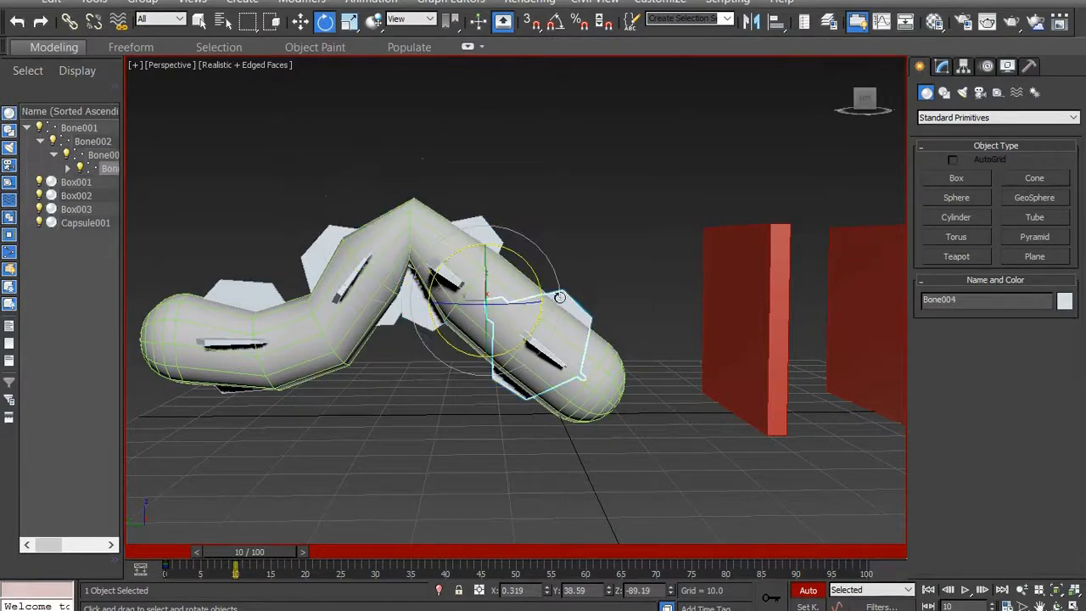
left_click_drag(538, 282, 507, 238)
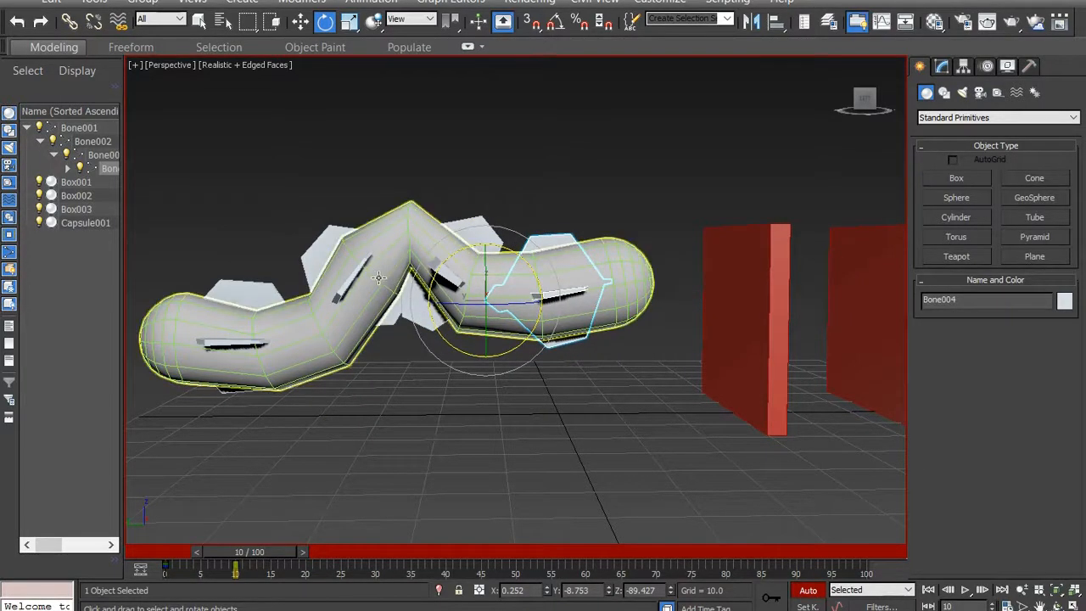
left_click(316, 258)
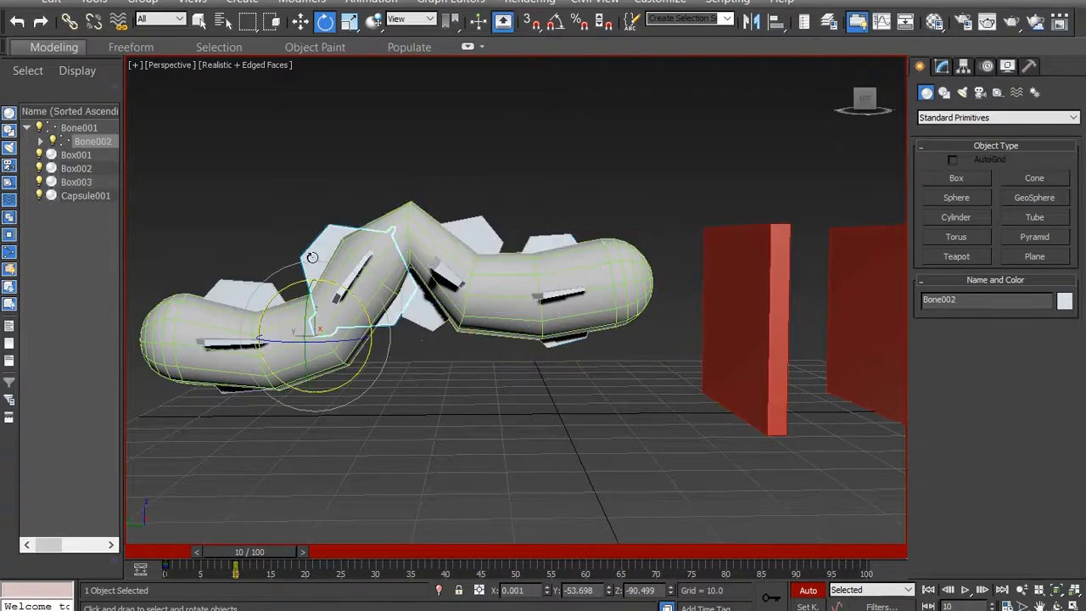
left_click_drag(342, 290, 355, 294)
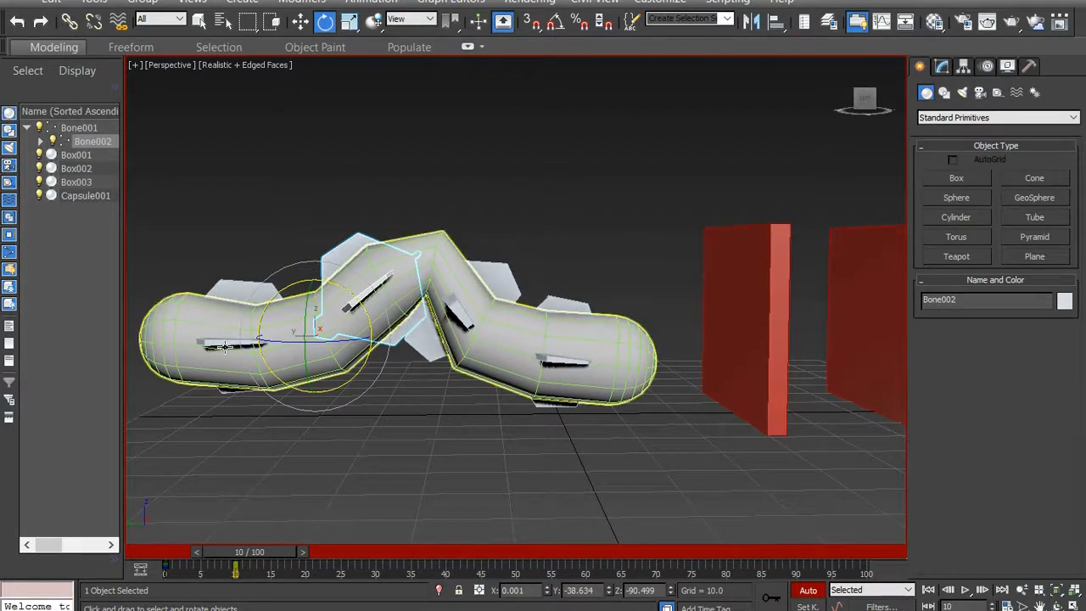
Move the root bone along Y to about 52.8 and set a key for the whole arched worm at frame 10.
left_click(235, 289)
right_click(235, 289)
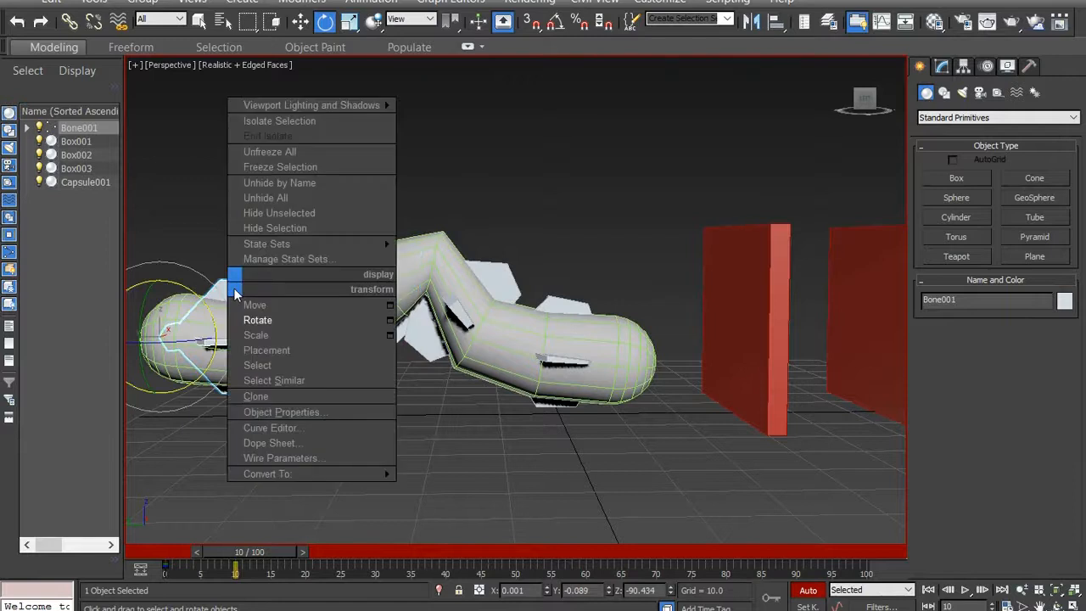
left_click(255, 302)
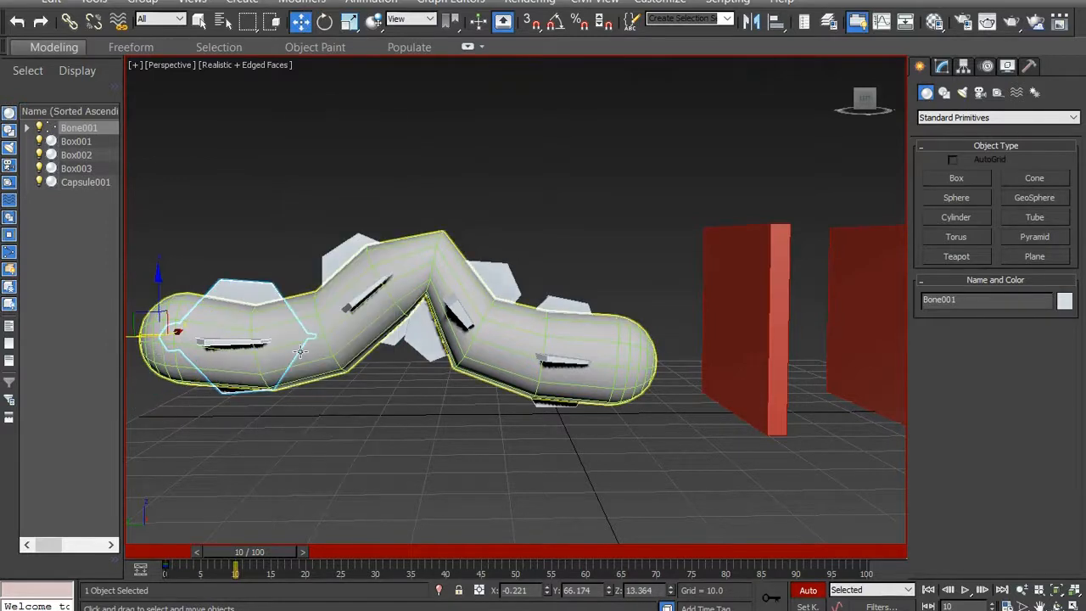
scroll(300, 350, "down", 2)
left_click_drag(157, 341, 213, 351)
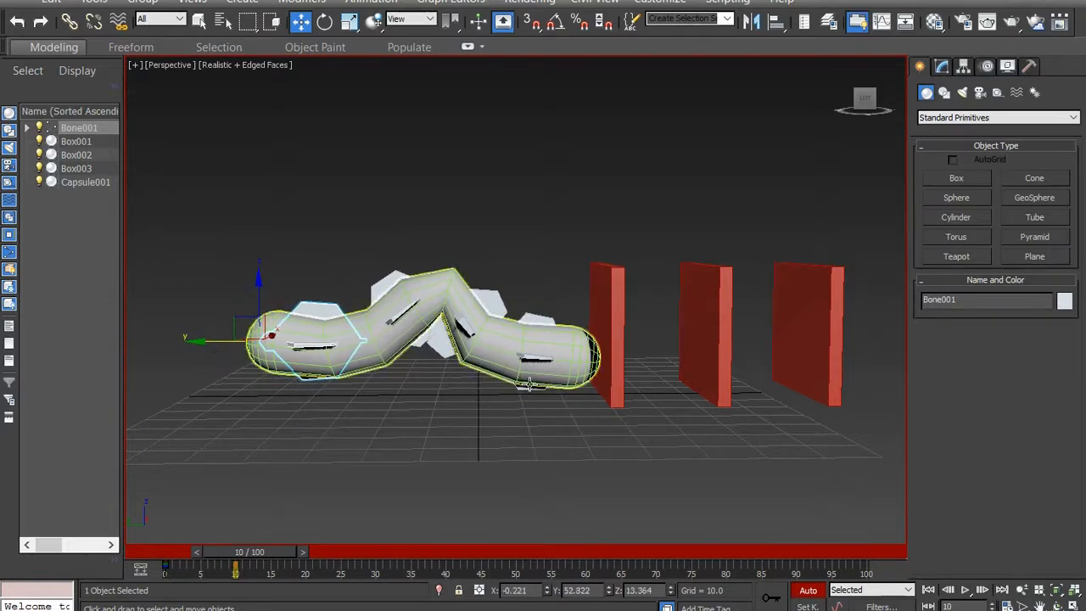
left_click_drag(188, 199, 559, 422)
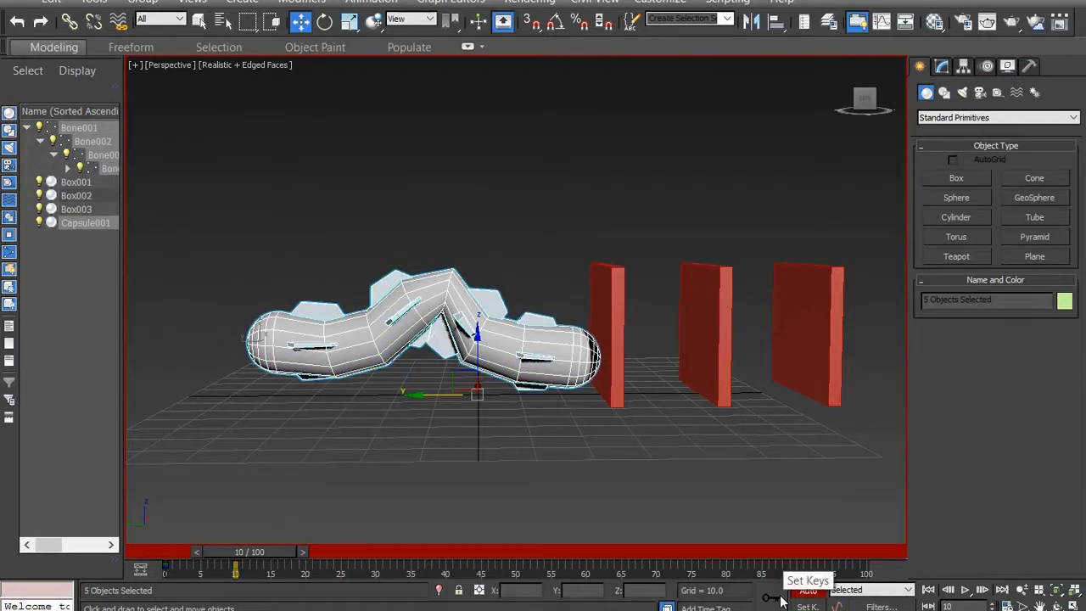
Try to copy the straight-pose key from frame 0 to frame 20, and undo it.
left_click_drag(250, 552, 320, 579)
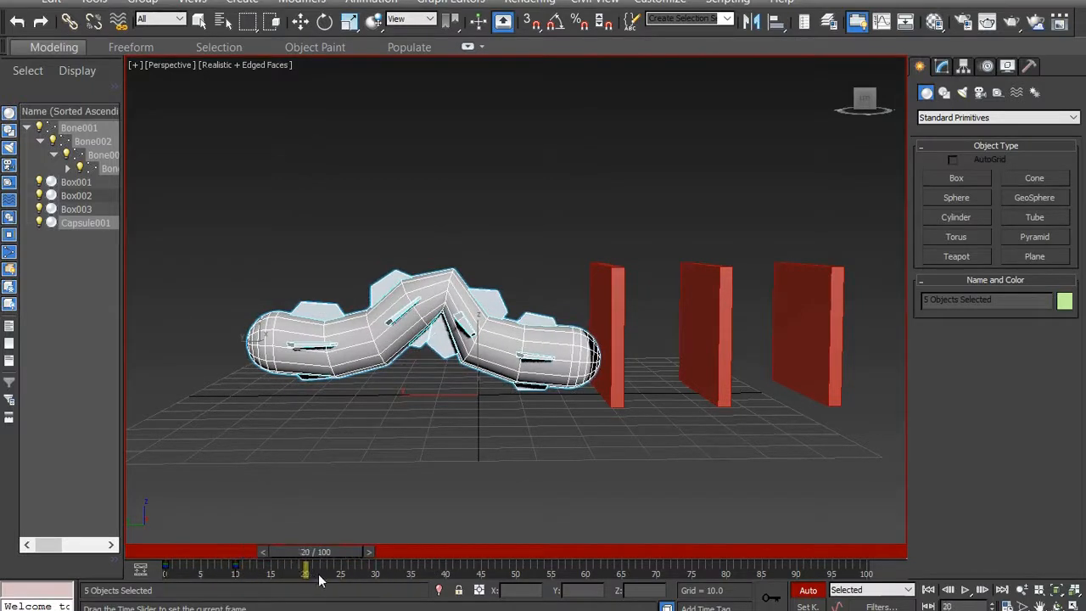
key("w")
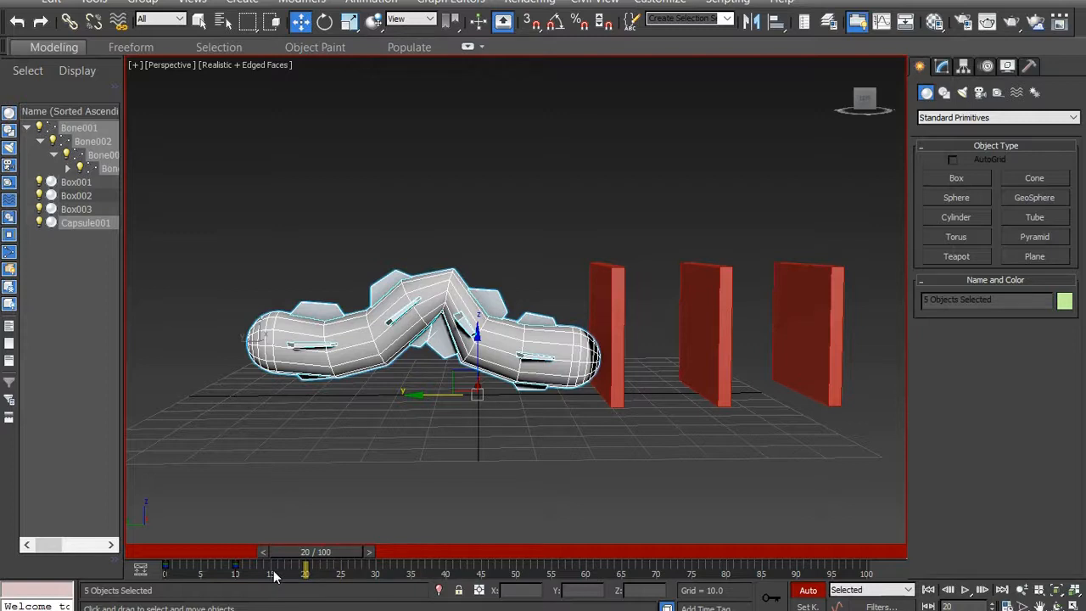
left_click_drag(298, 557, 247, 553)
key("w")
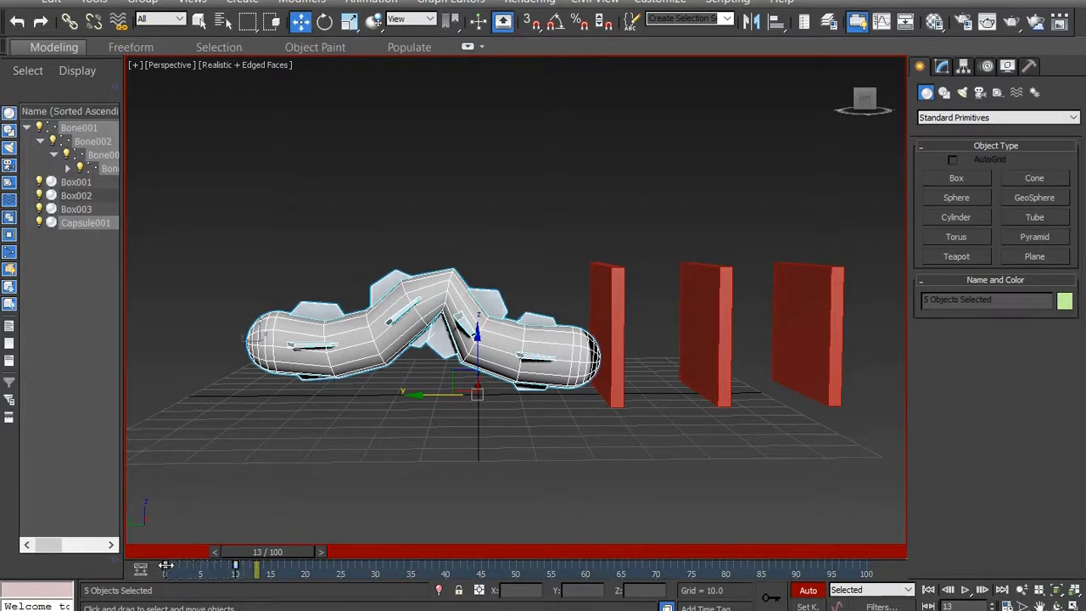
left_click_drag(166, 565, 305, 590)
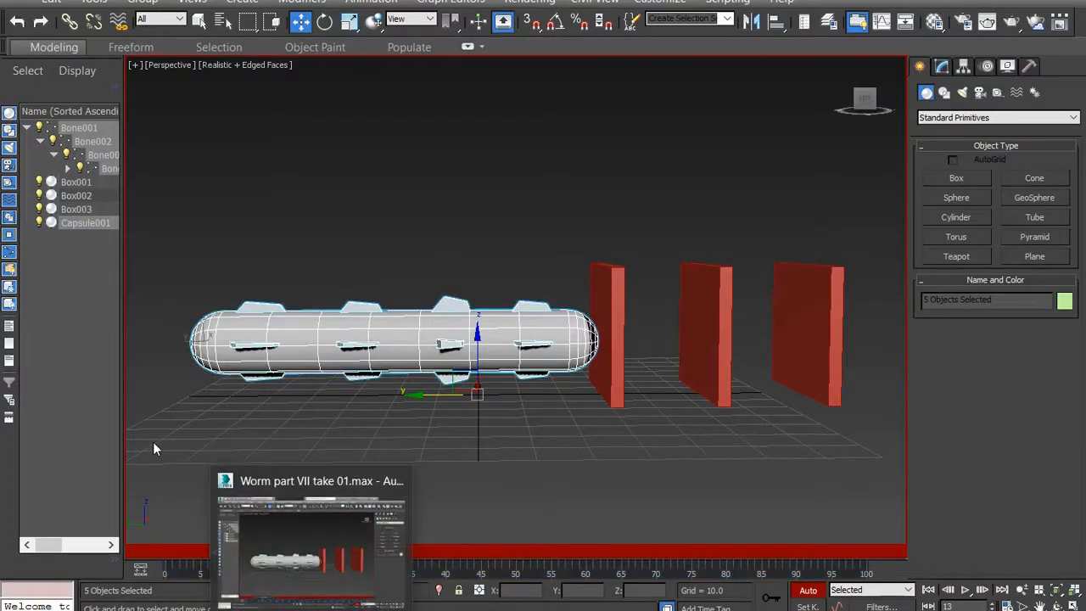
key("ctrl+z")
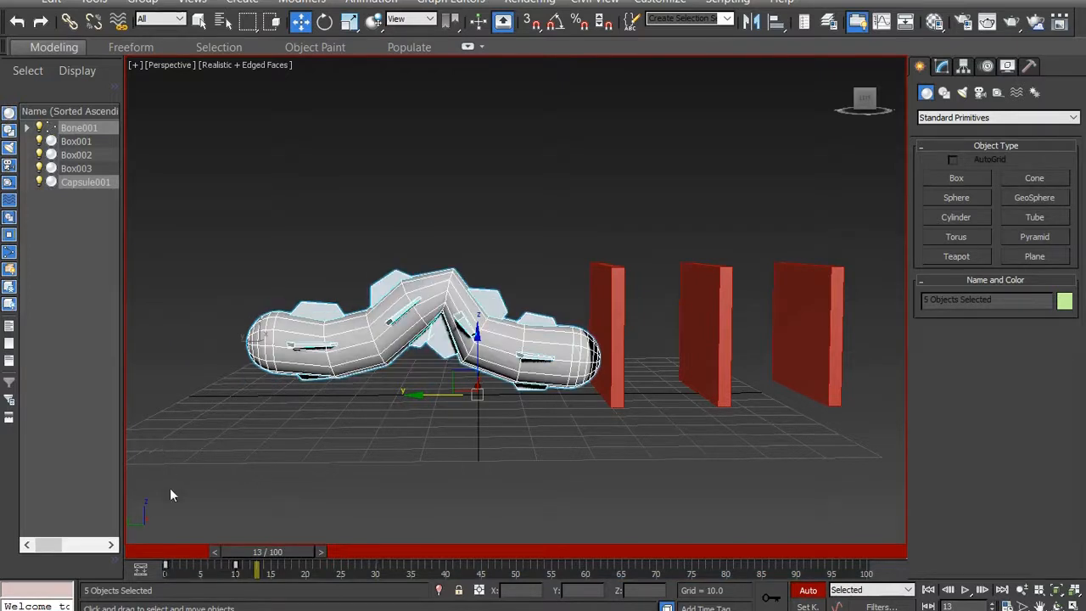
Copy the straight-pose key from frame 0 to frame 20 and the arched-pose key from frame 10 to frame 30.
mouse_move(275, 551)
left_mouse_down()
mouse_move(193, 552)
mouse_move(269, 556)
left_mouse_up()
key("w")
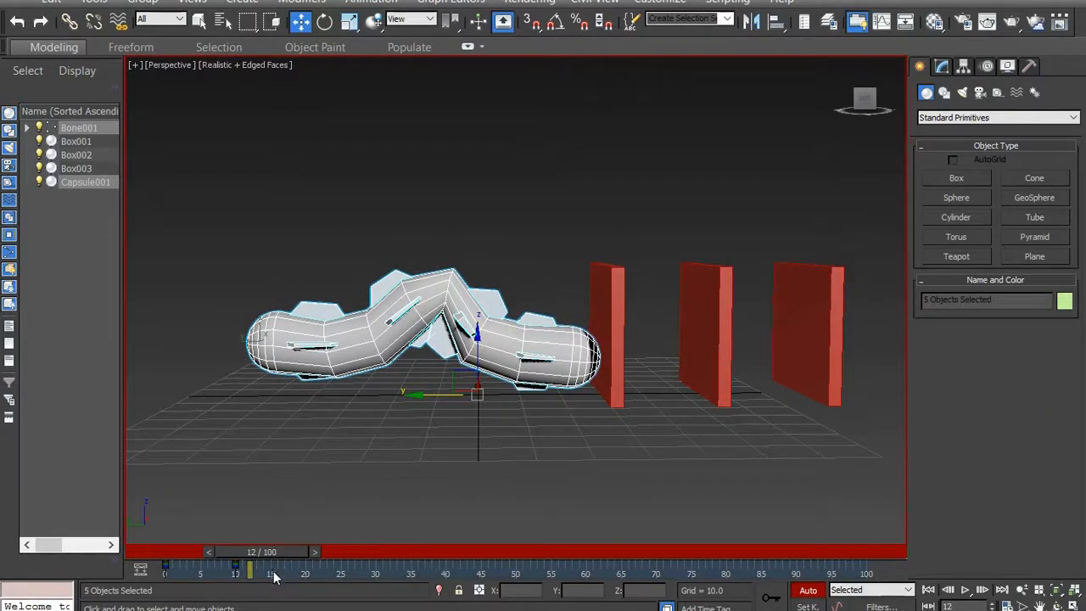
left_click_drag(274, 574, 328, 547)
key("w")
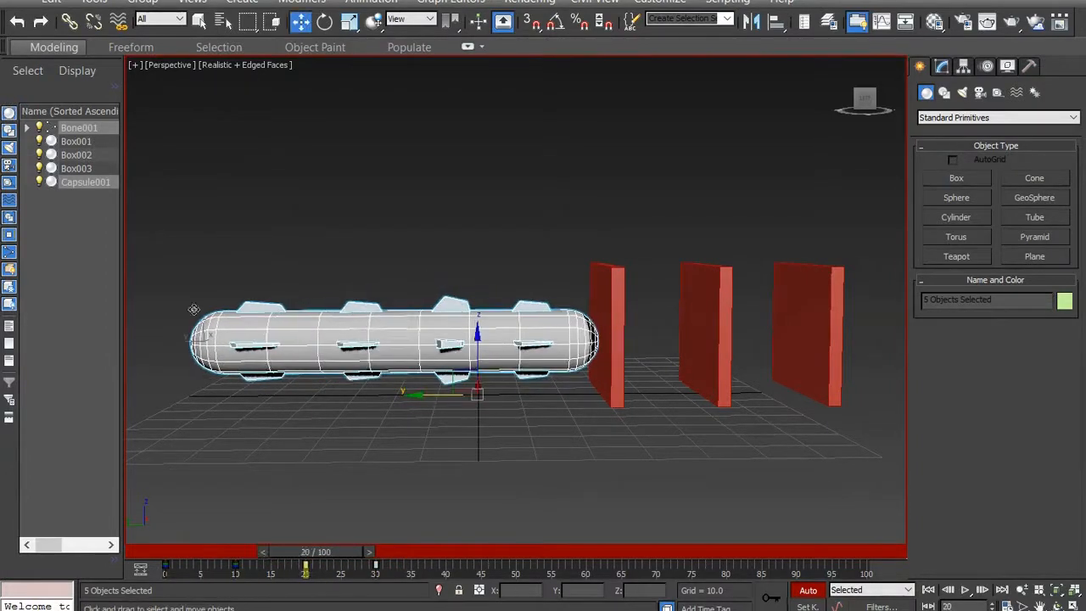
At frame 20, move the straight worm with all its bones forward along Y until its head meets the second wall, and go to frame 30.
left_click_drag(163, 228, 576, 437)
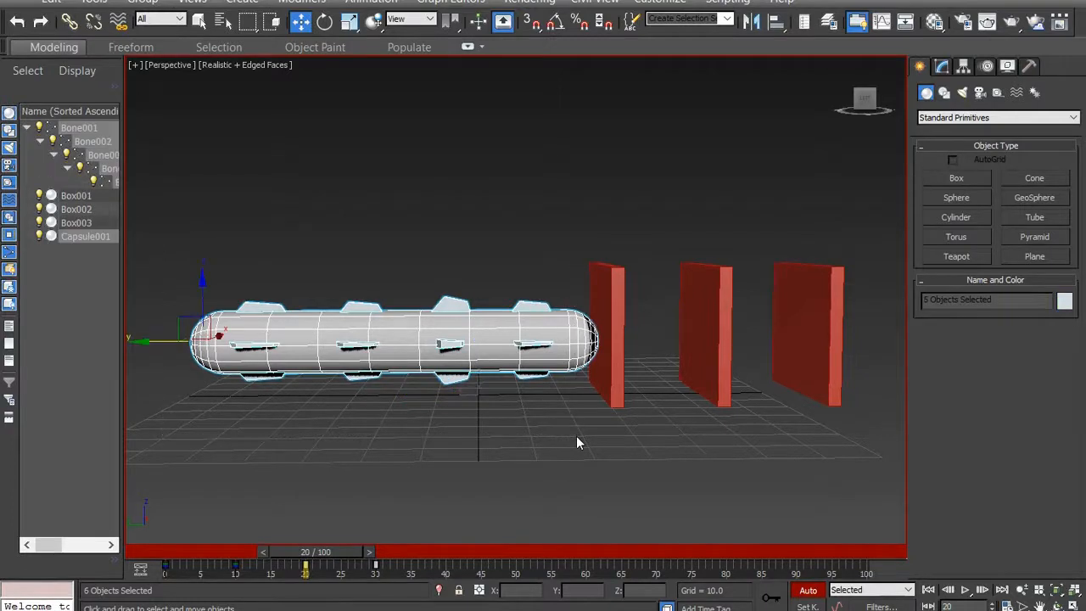
left_click_drag(146, 344, 255, 371)
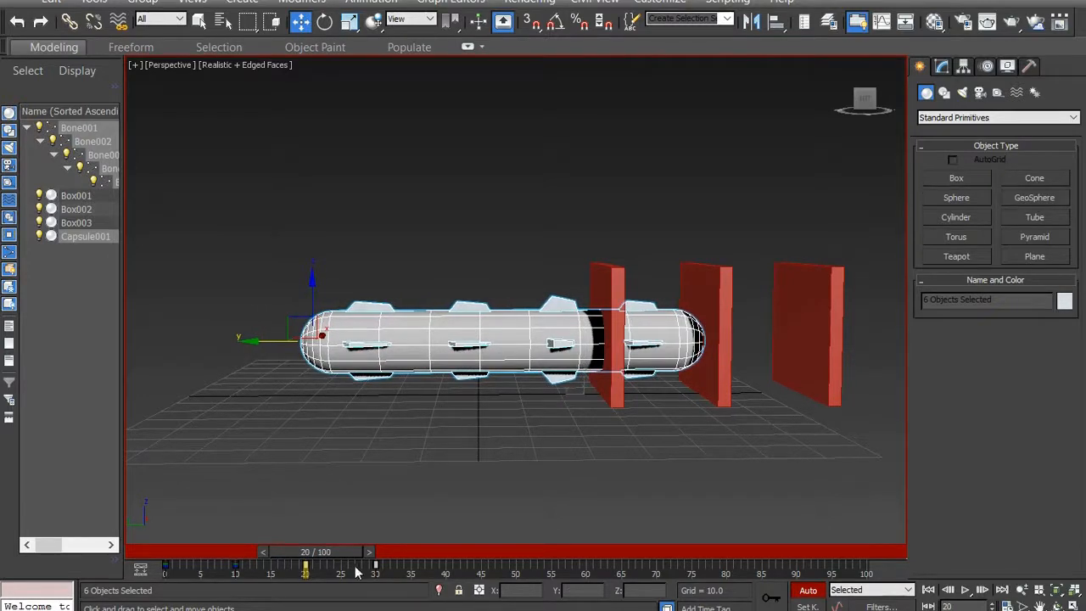
left_click_drag(335, 549, 405, 561)
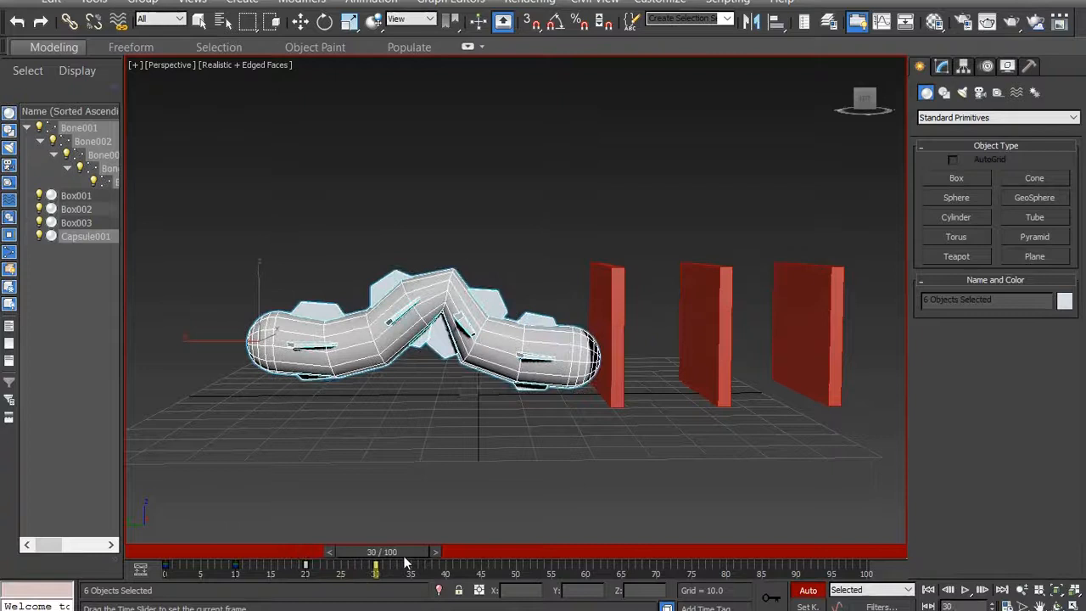
key("w")
left_click_drag(322, 355, 592, 456)
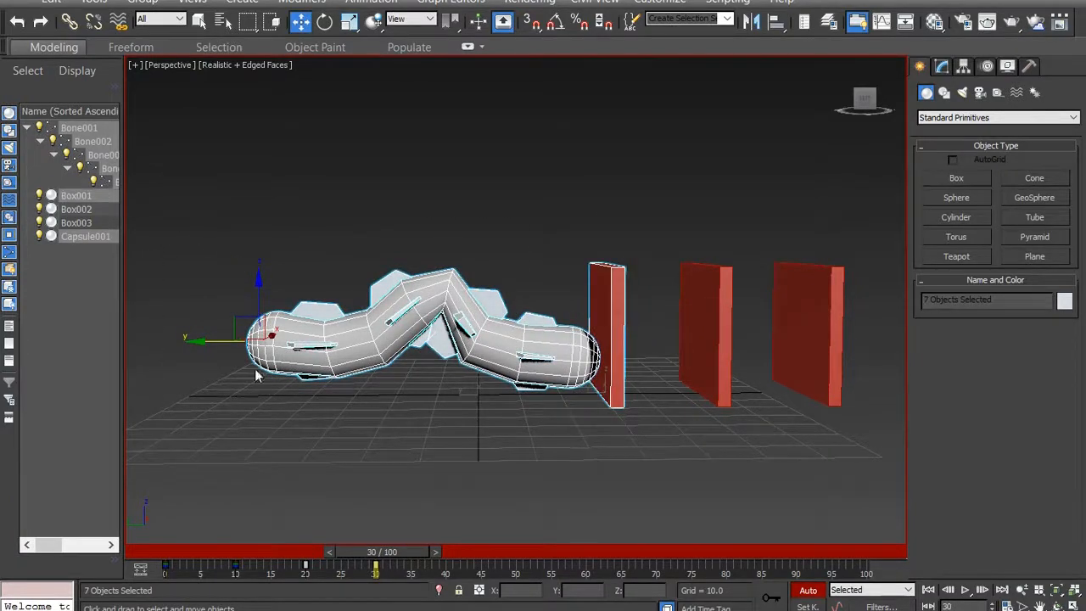
left_click_drag(213, 342, 263, 351)
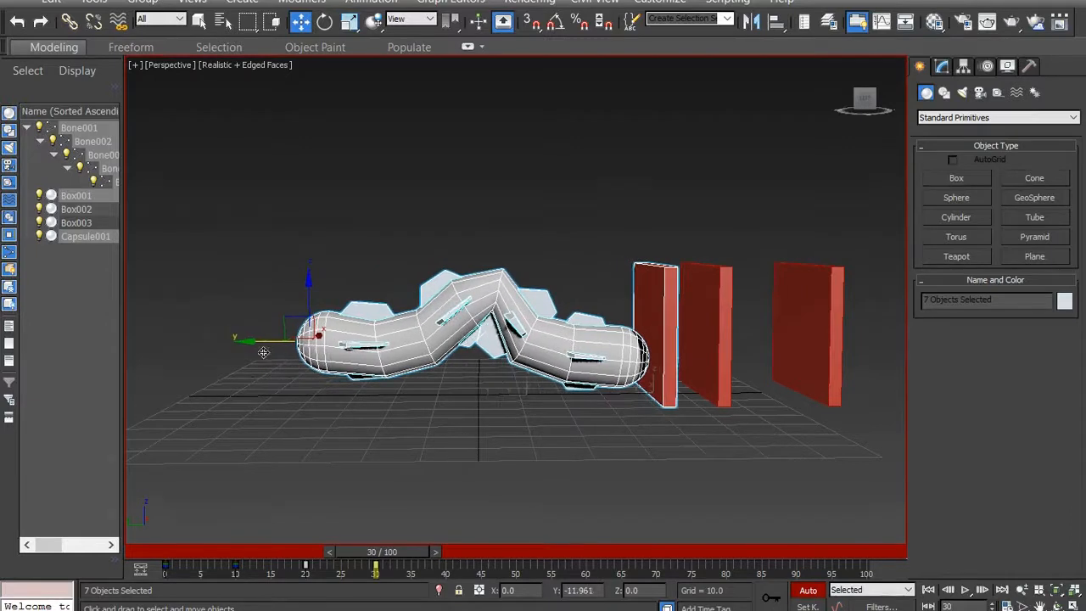
key("ctrl+z")
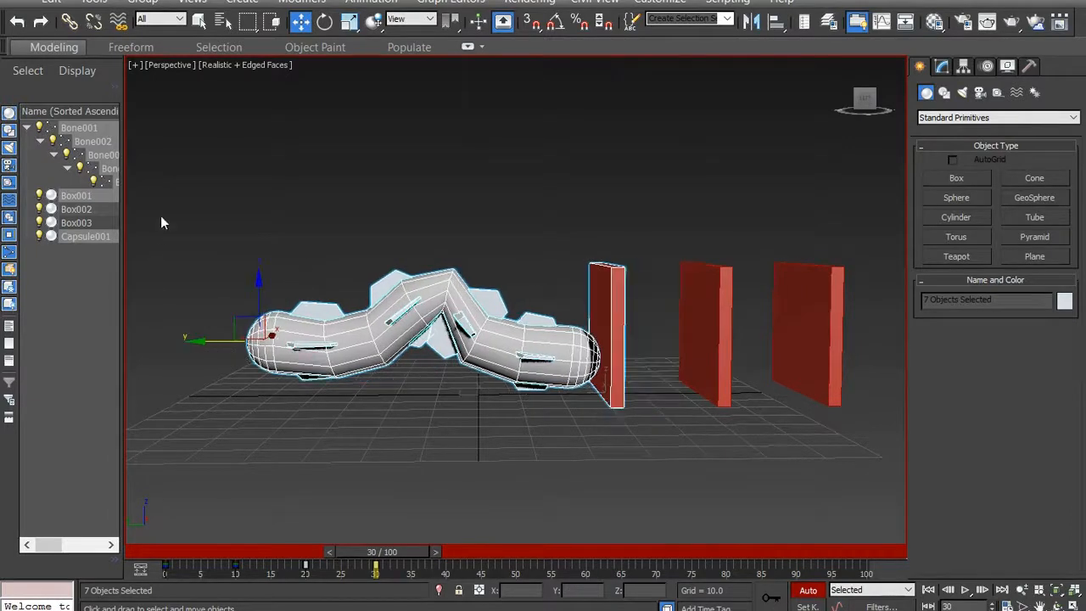
With the first wall deselected, move the arched worm at frame 30 forward along Y until its head meets the second wall.
left_click_drag(534, 385, 577, 410)
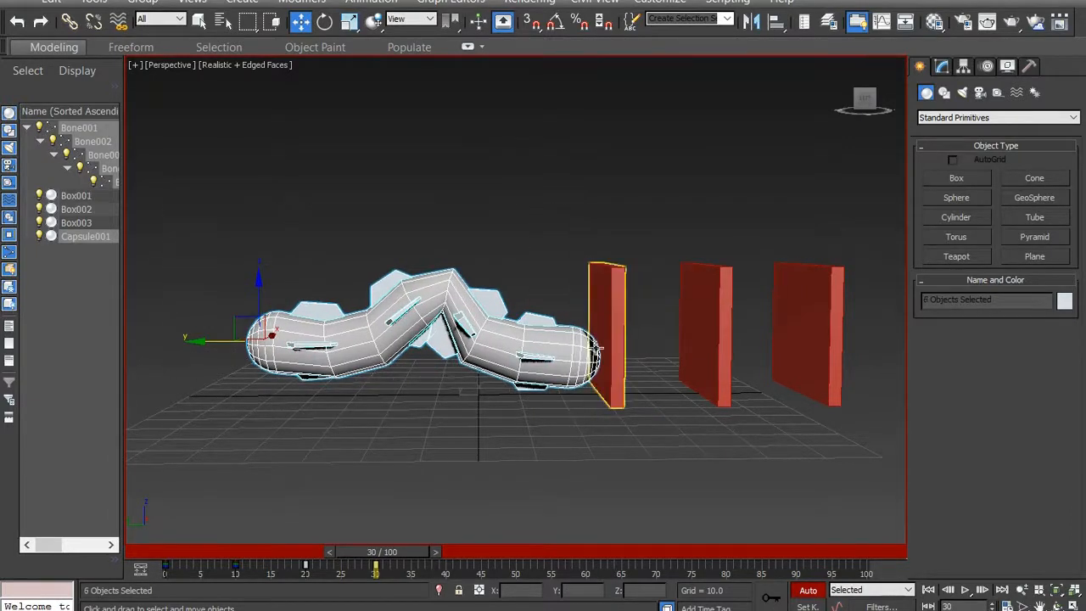
left_click_drag(202, 343, 310, 377)
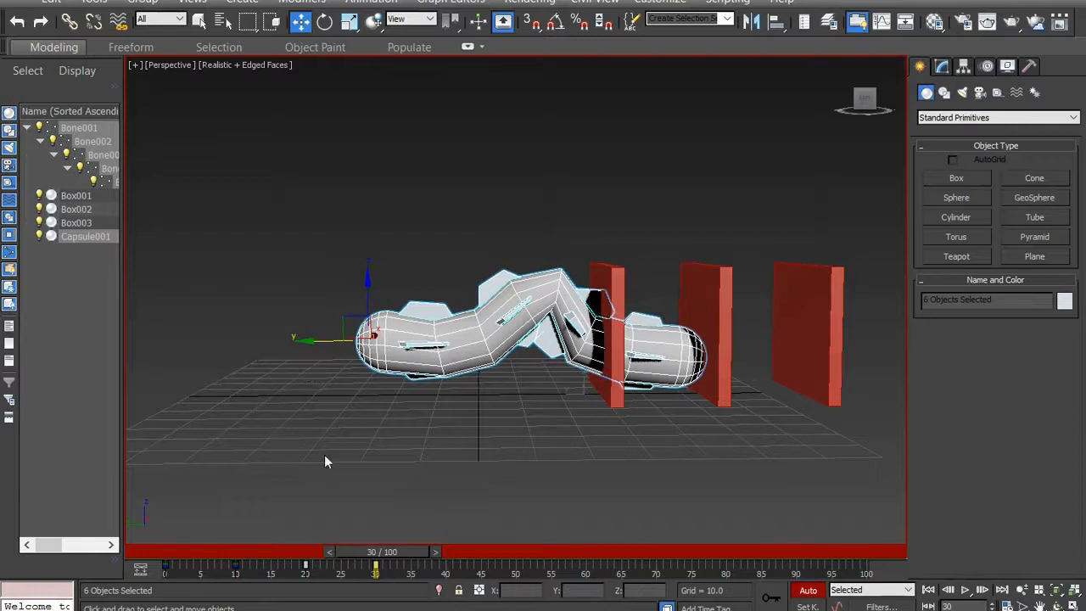
Turn off Auto Key and return the time slider to frame 0.
left_click_drag(395, 555, 446, 585)
key("w")
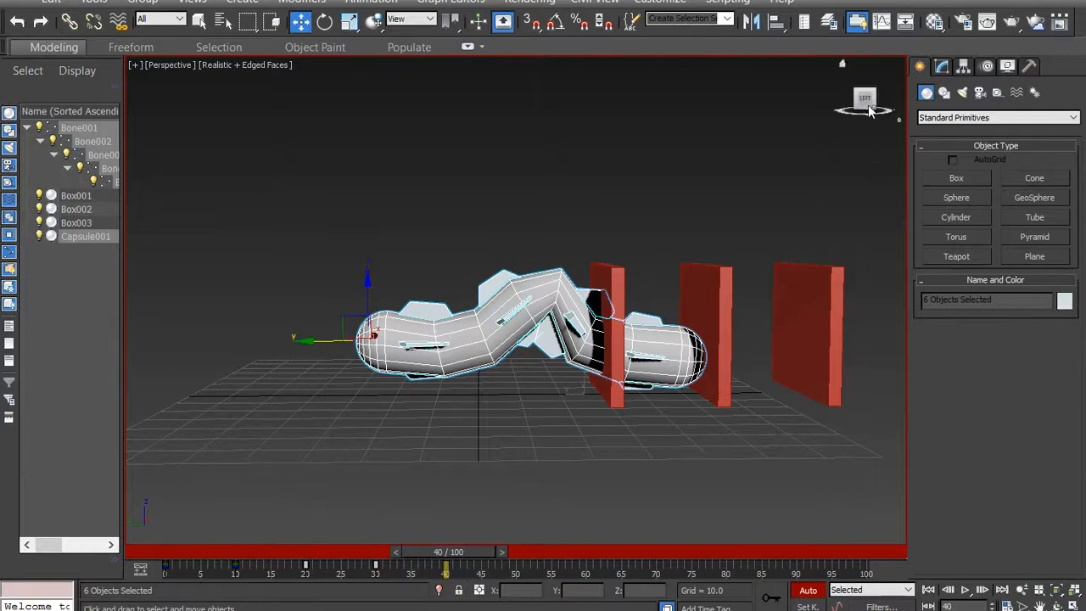
left_click_drag(853, 113, 867, 116)
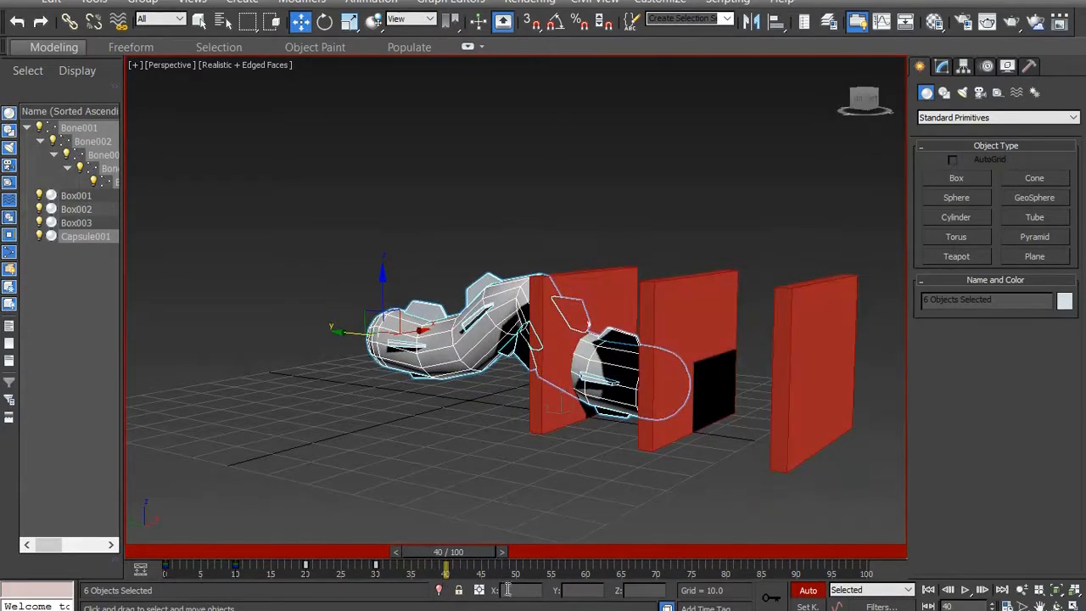
left_click(807, 592)
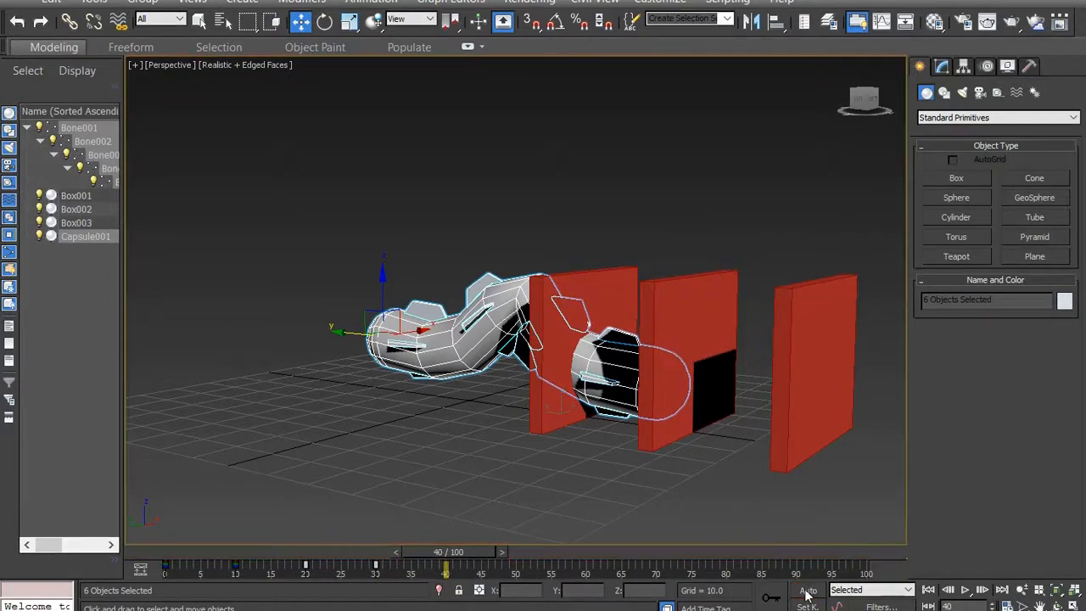
left_click_drag(461, 554, 516, 598)
left_click_drag(504, 553, 166, 568)
key("w")
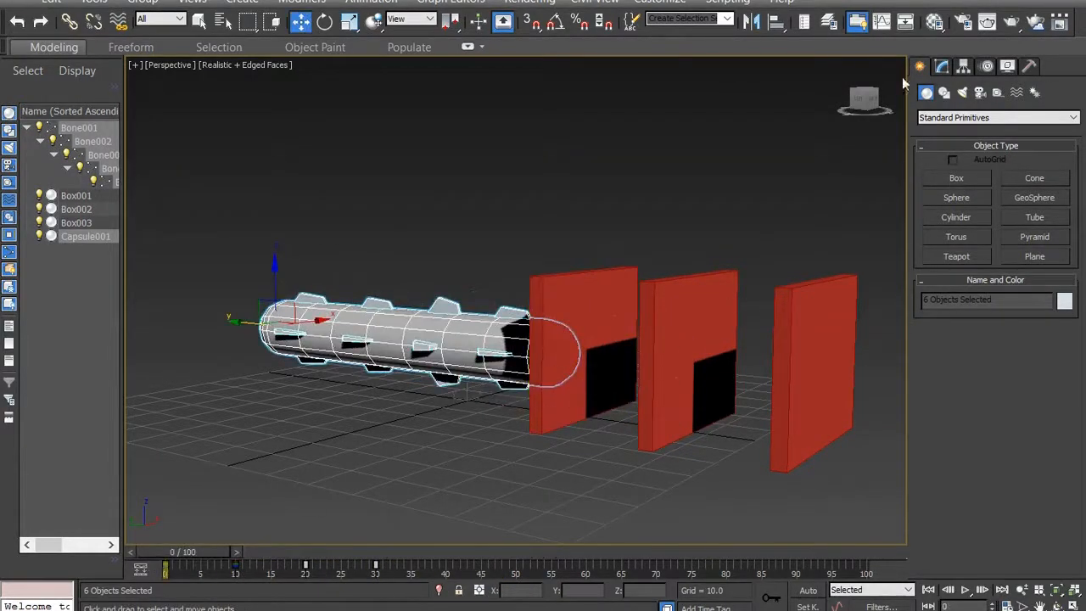
Frame the perspective view for rendering with a closer, angled view of the worm from the far side of the three walls.
left_click_drag(869, 106, 892, 105)
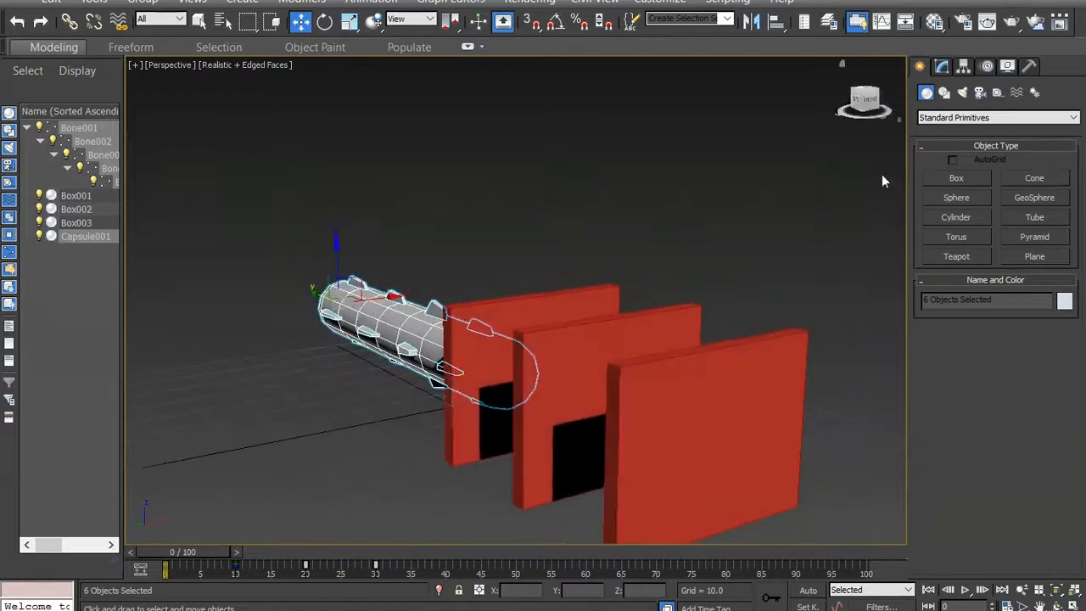
left_click(1040, 606)
left_click_drag(829, 478, 865, 426)
scroll(636, 326, "up", 2)
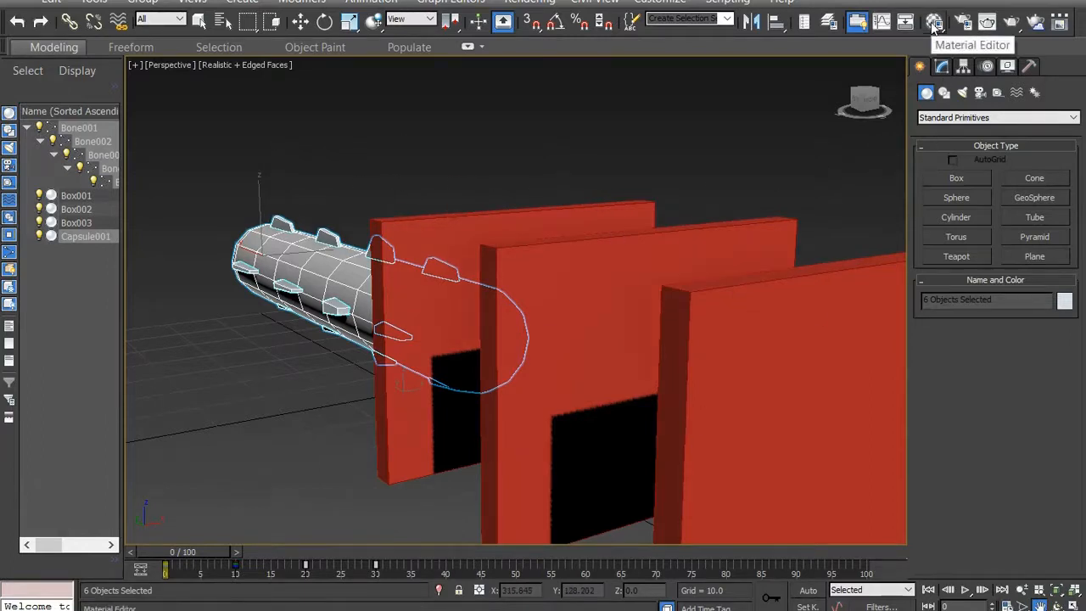
Open the render setup and set the output size to 320x240.
left_click(967, 25)
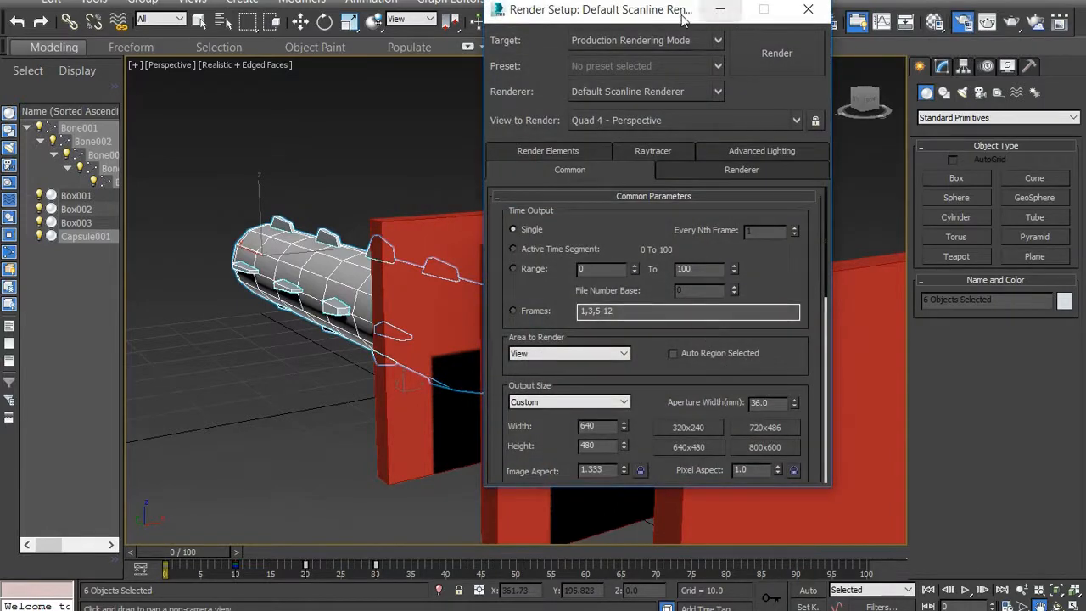
left_click_drag(639, 17, 515, 7)
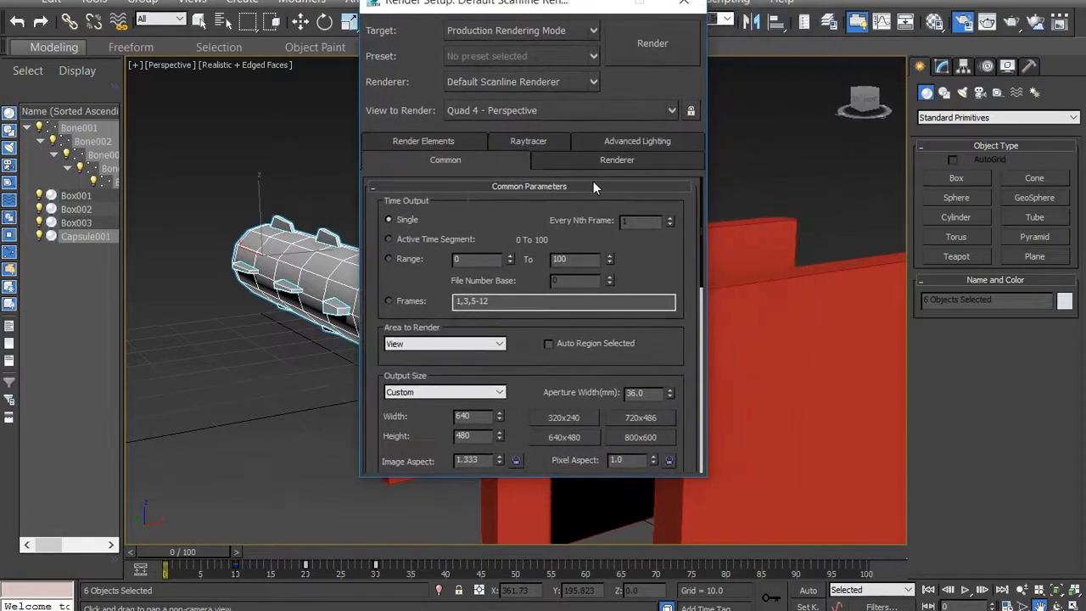
scroll(517, 380, "down", 3)
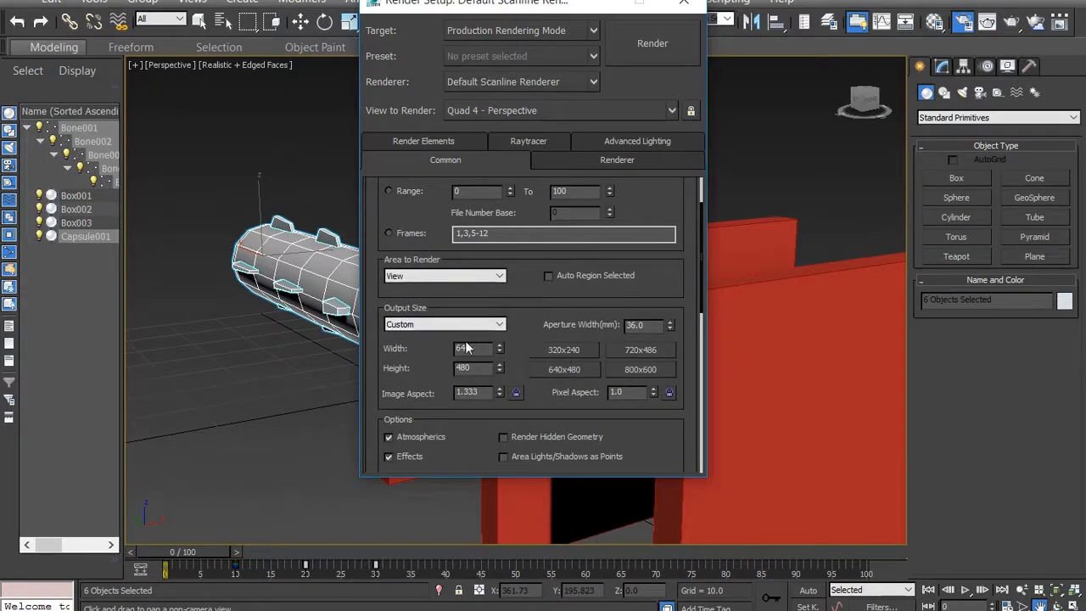
left_click(577, 351)
Set the render output to save as an AVI file named "worm avi" in the renderoutput folder.
scroll(702, 299, "down", 5)
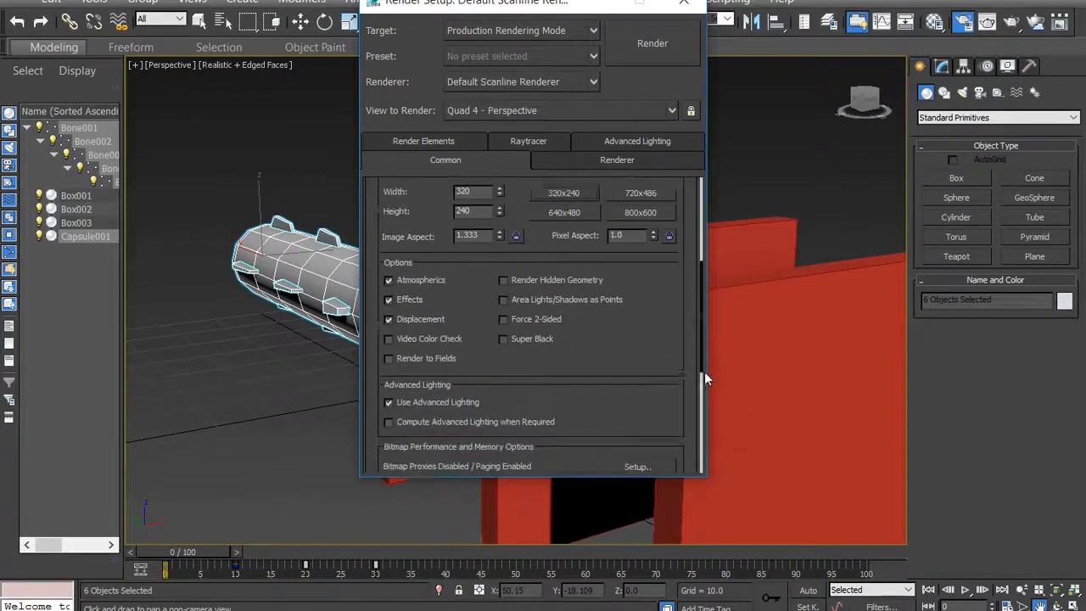
left_click_drag(704, 391, 708, 437)
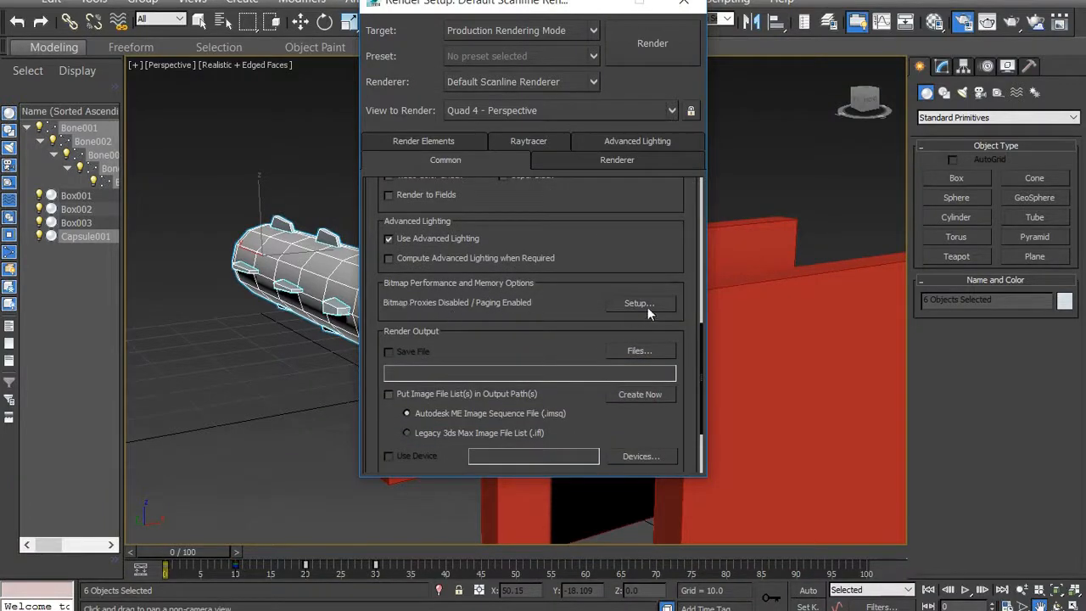
left_click(656, 352)
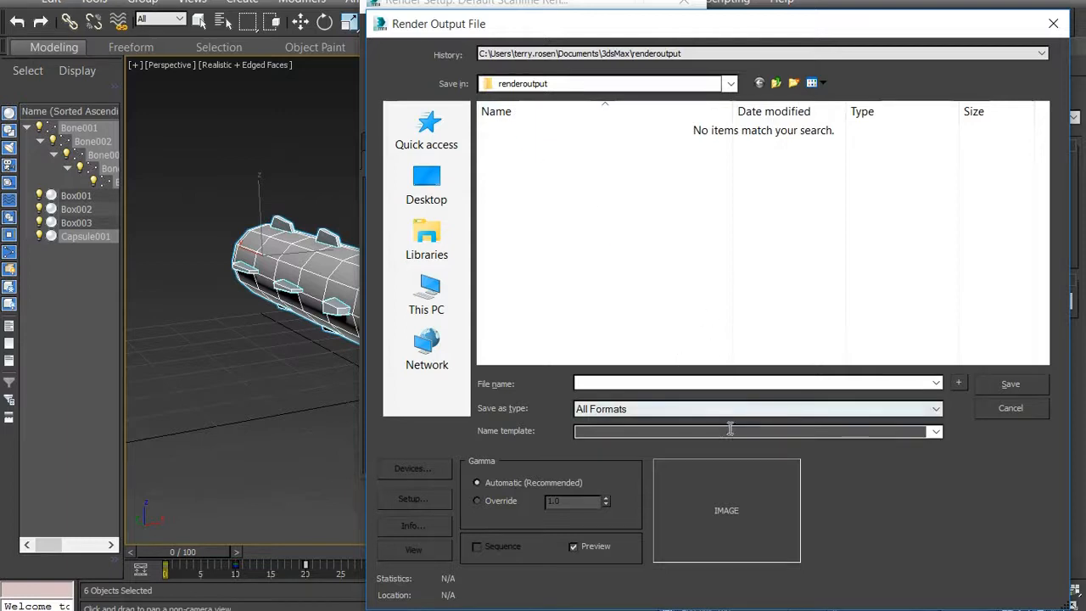
left_click(768, 410)
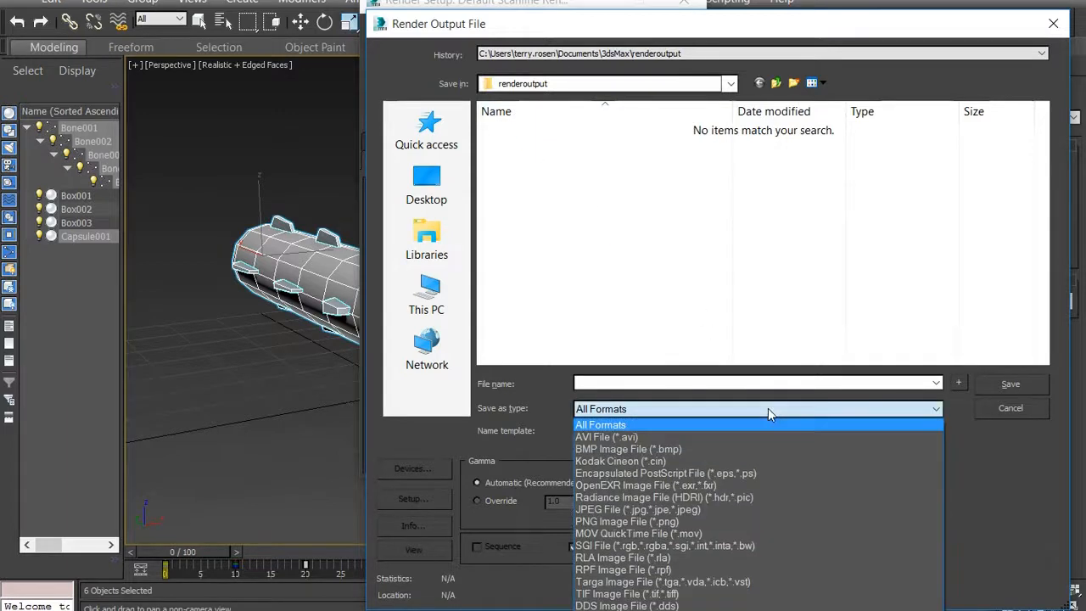
left_click(612, 437)
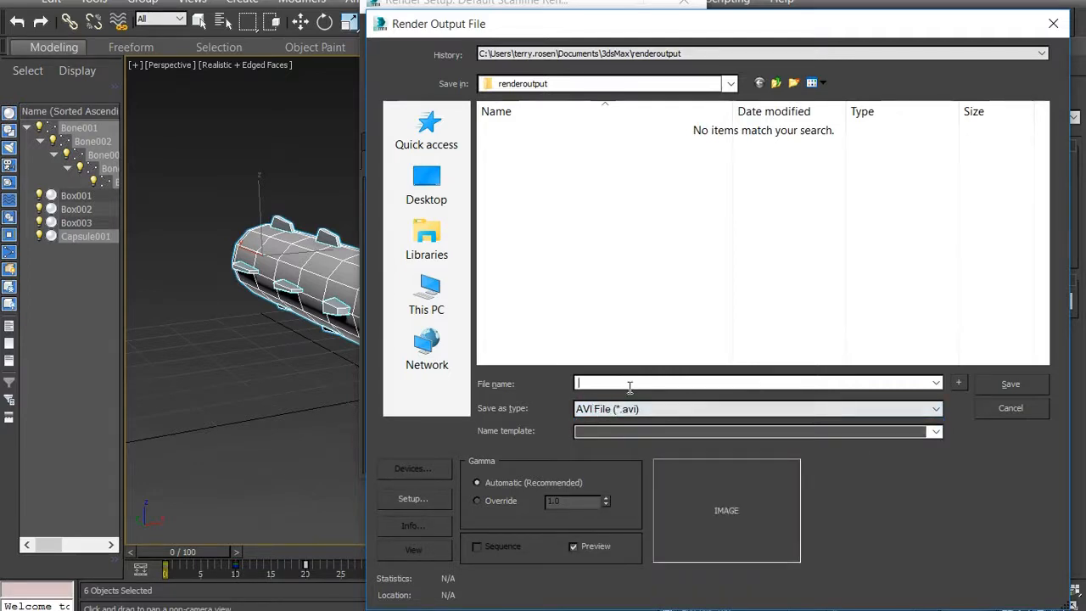
type("worm.avi")
left_click(997, 387)
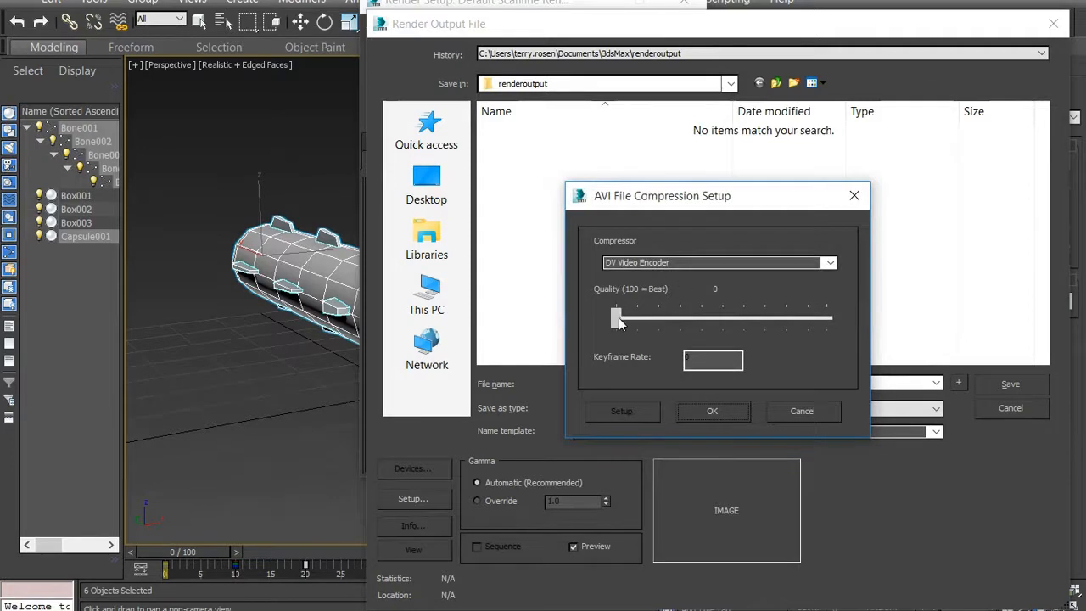
Choose the MJPEG Compressor for the AVI file, lower its quality and accept the compression settings.
left_click(830, 262)
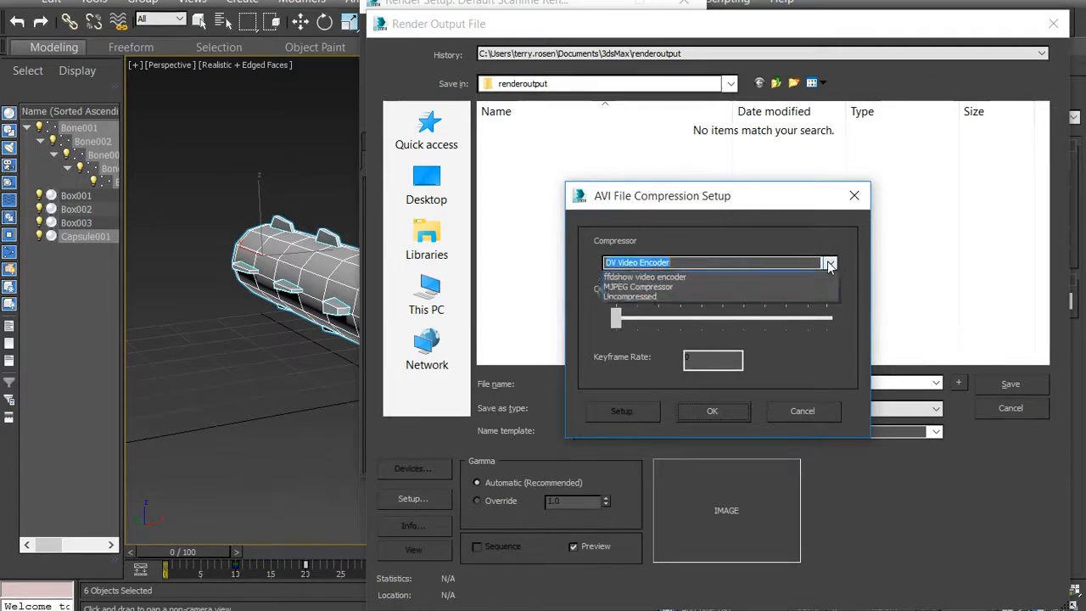
left_click(827, 296)
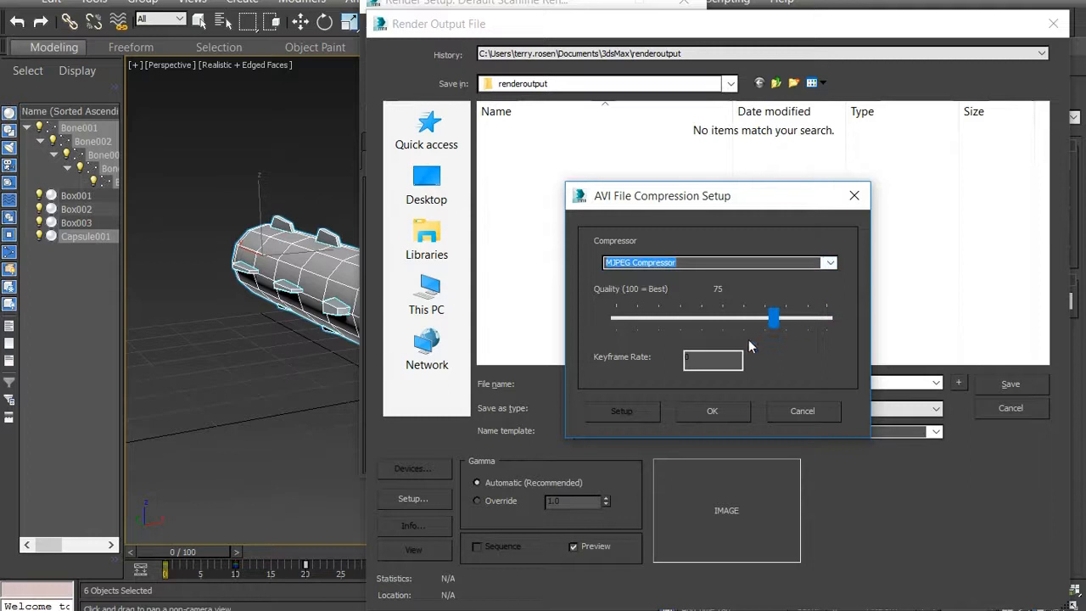
left_click_drag(773, 320, 721, 320)
left_click(702, 412)
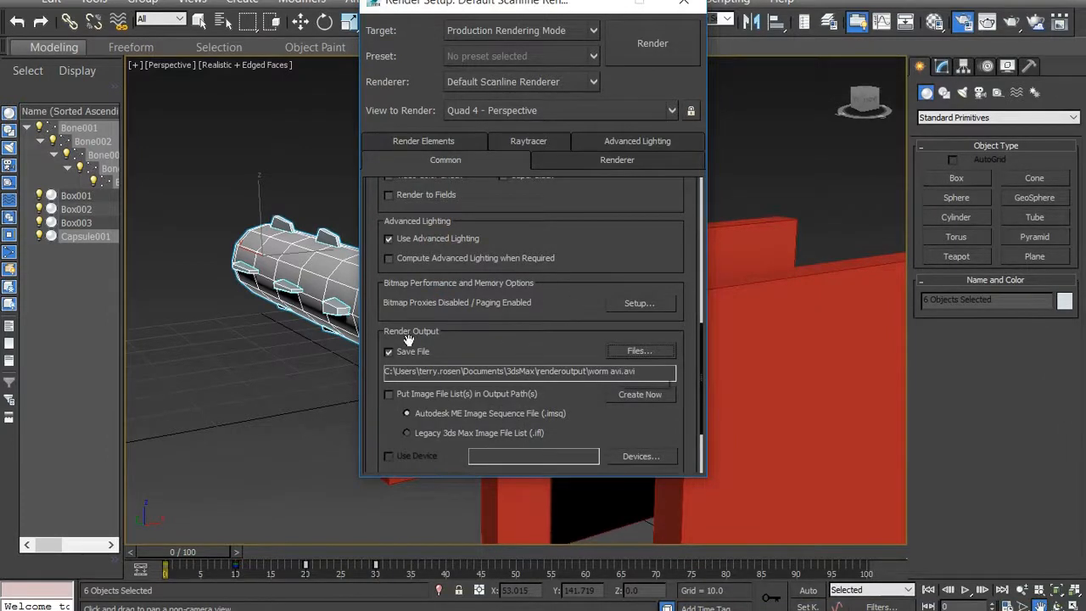
Set the render's time output to the frame range 0 to 30.
scroll(585, 357, "down", 2)
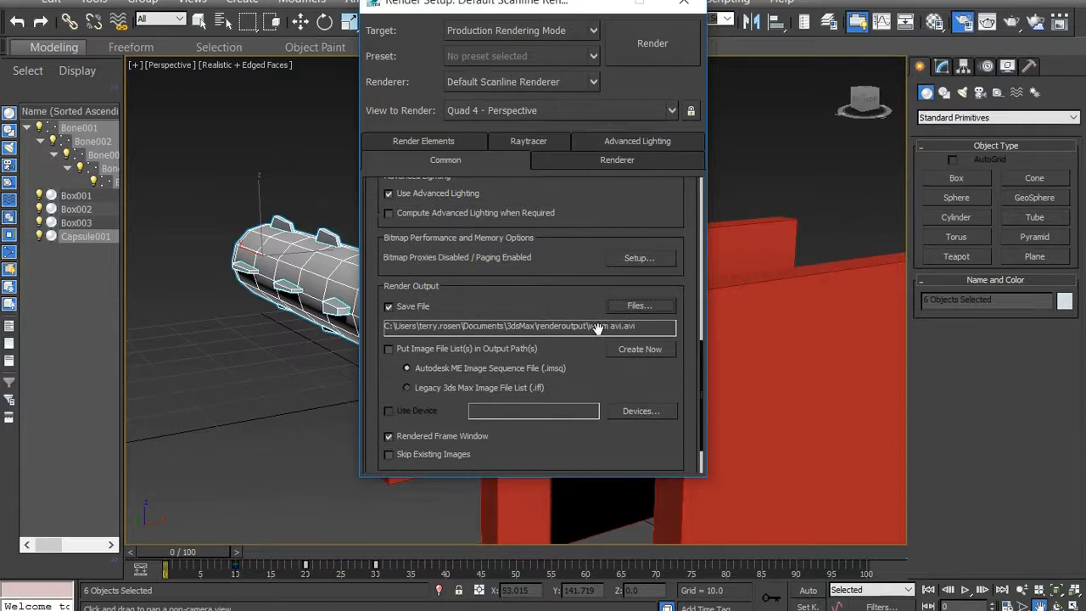
scroll(524, 331, "down", 2)
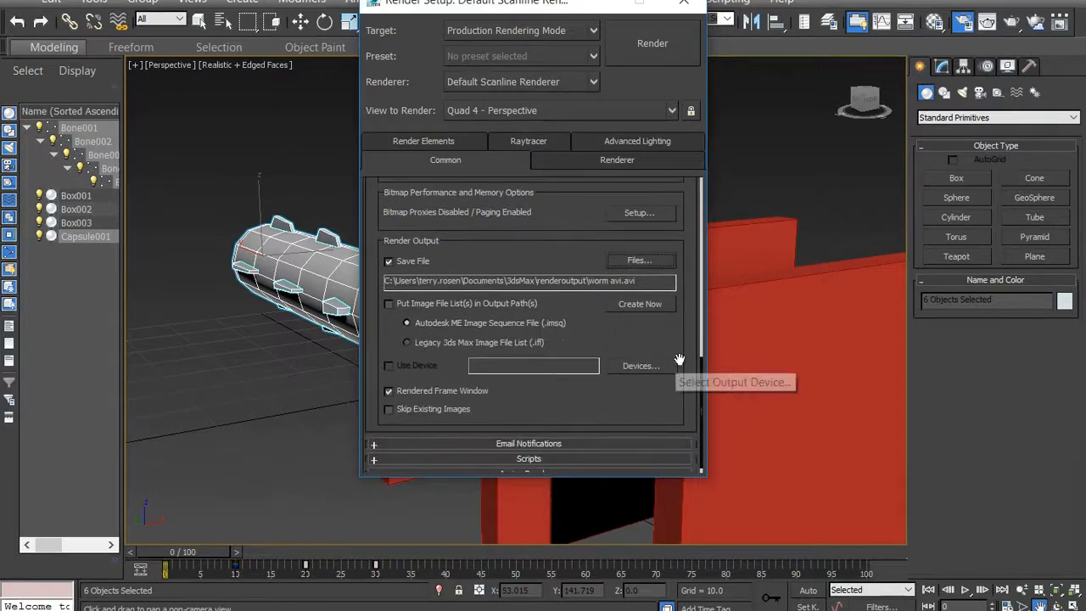
left_click_drag(701, 391, 695, 192)
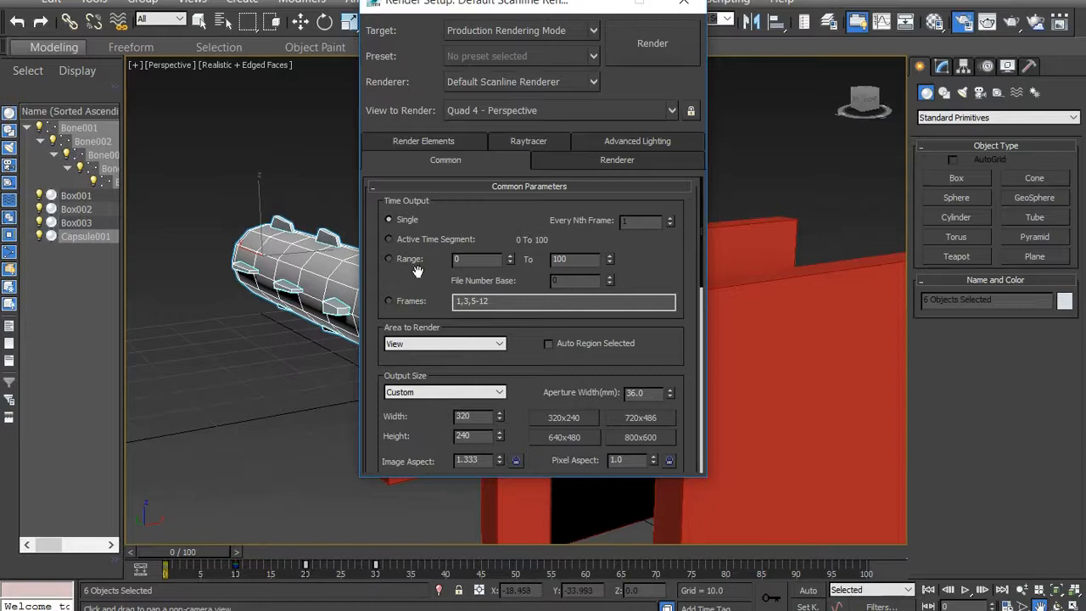
left_click(390, 259)
left_click_drag(577, 261, 552, 259)
type("30")
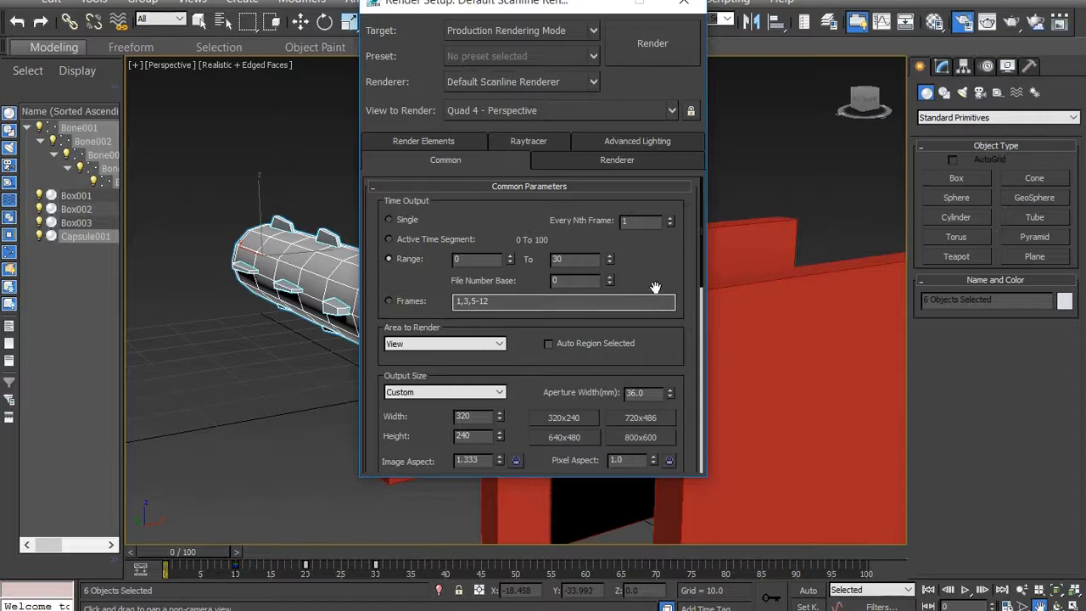
Render the frame range to the AVI file and put away the rendered frame and render setup windows.
left_click(645, 43)
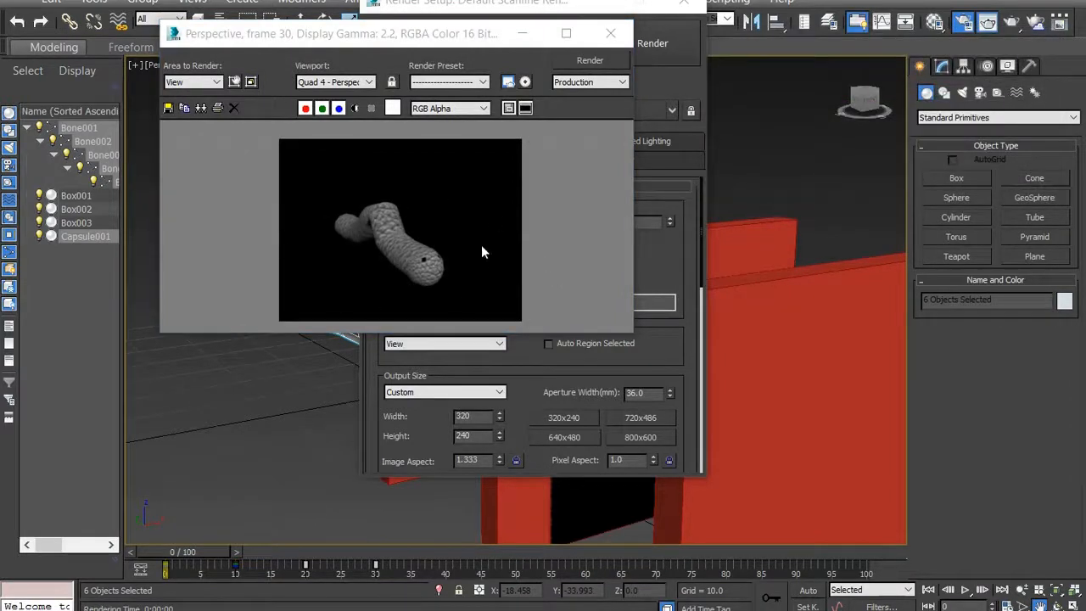
left_click(609, 38)
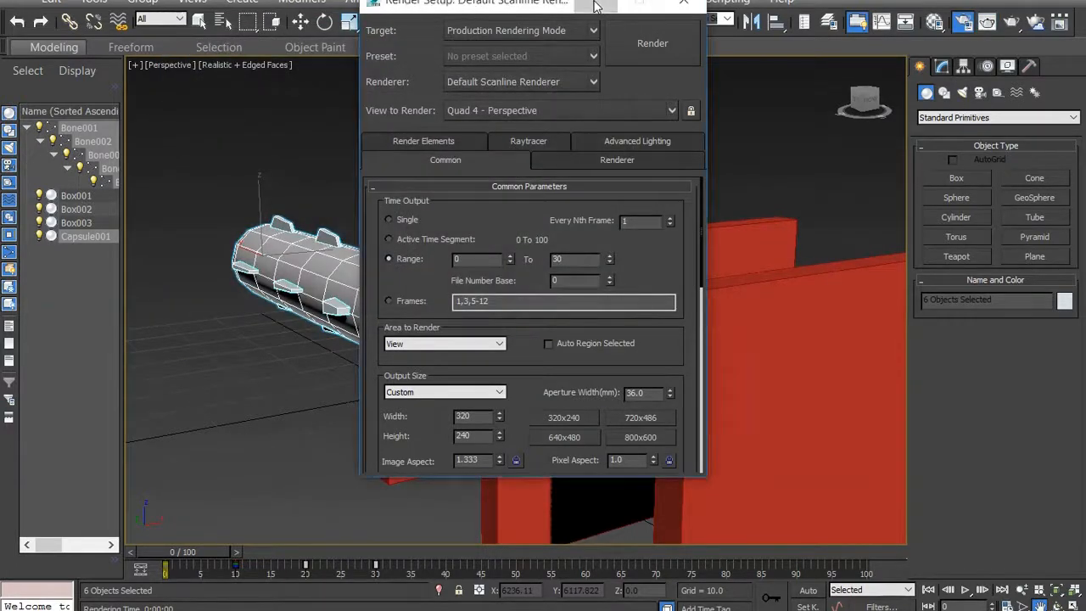
left_click(683, 2)
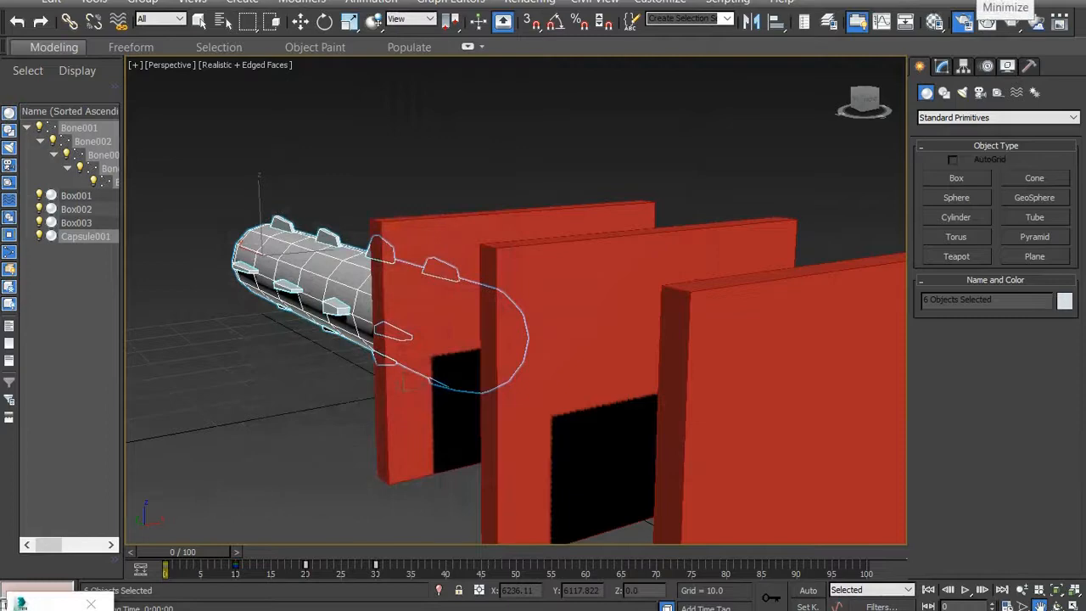
Switch to File Explorer and play worm avi.avi from the renderoutput folder under Documents\3dsMax.
left_click(998, 3)
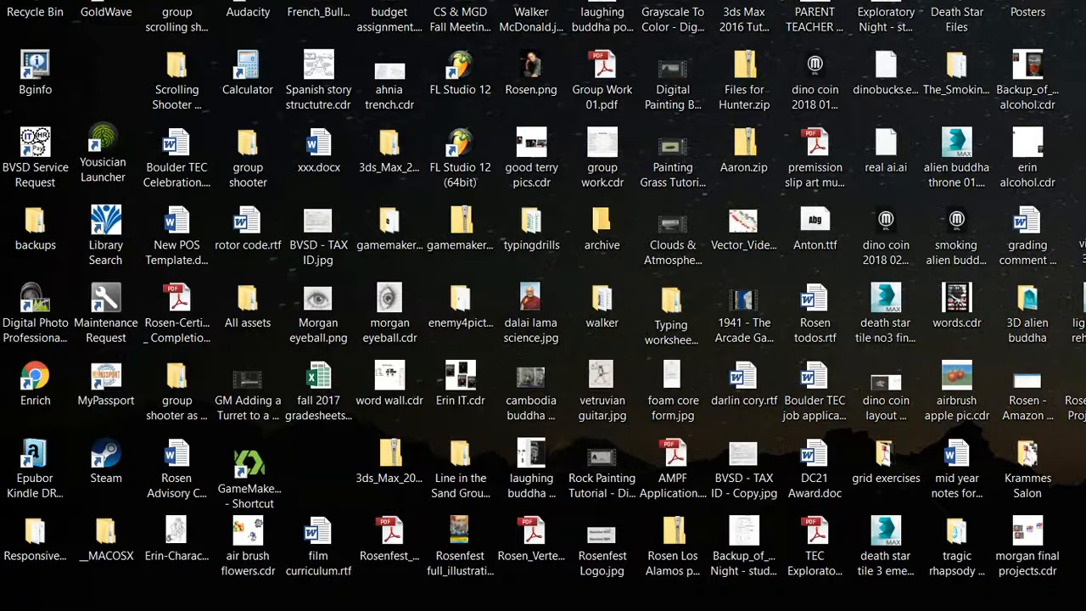
left_click_drag(1085, 149, 381, 24)
left_click(813, 12)
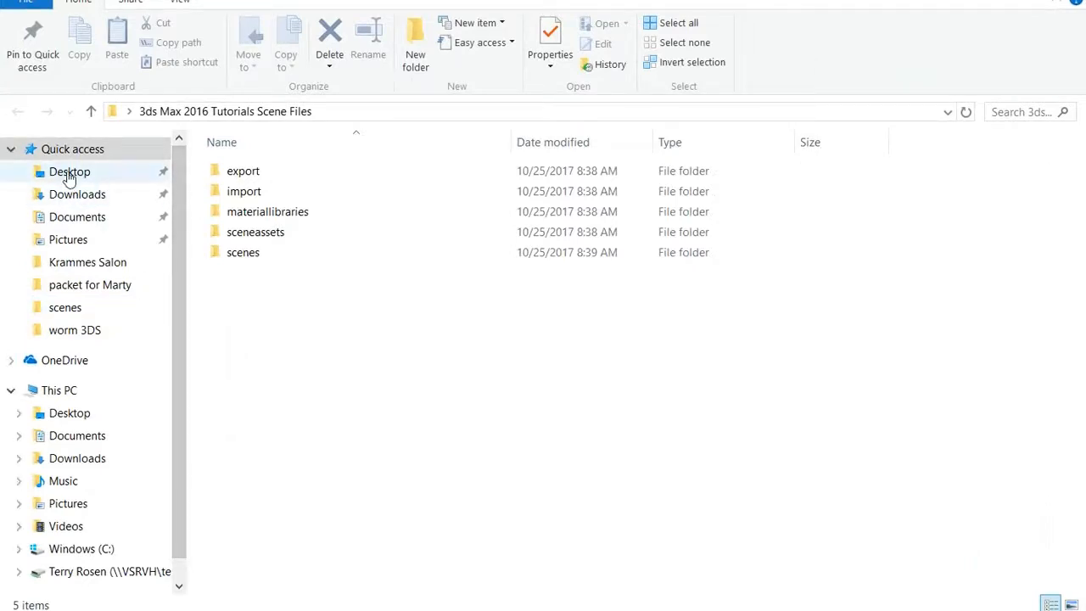
left_click(74, 217)
double_click(283, 178)
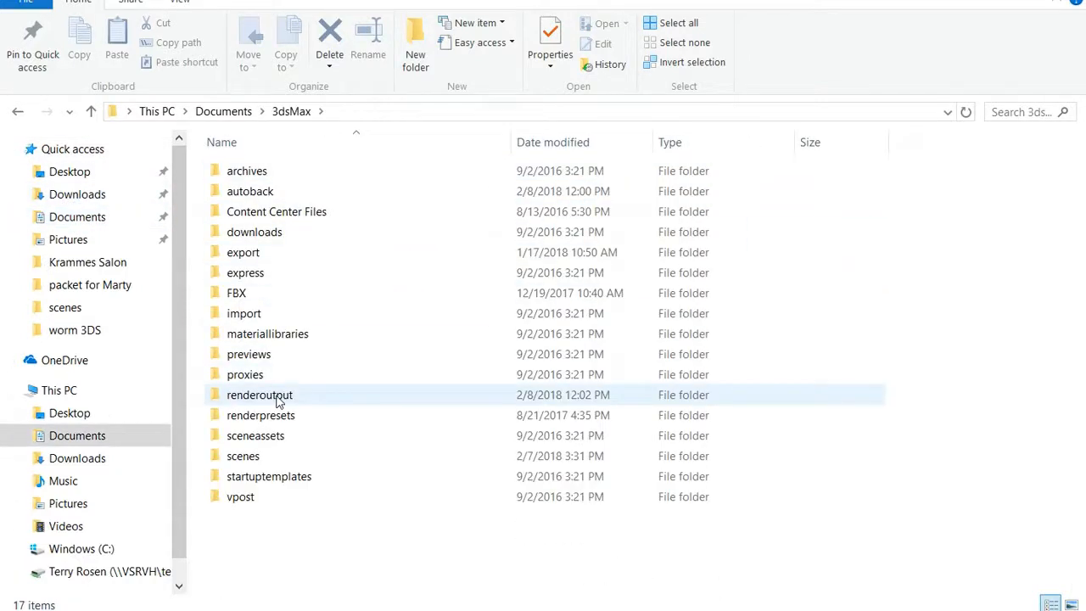
double_click(278, 396)
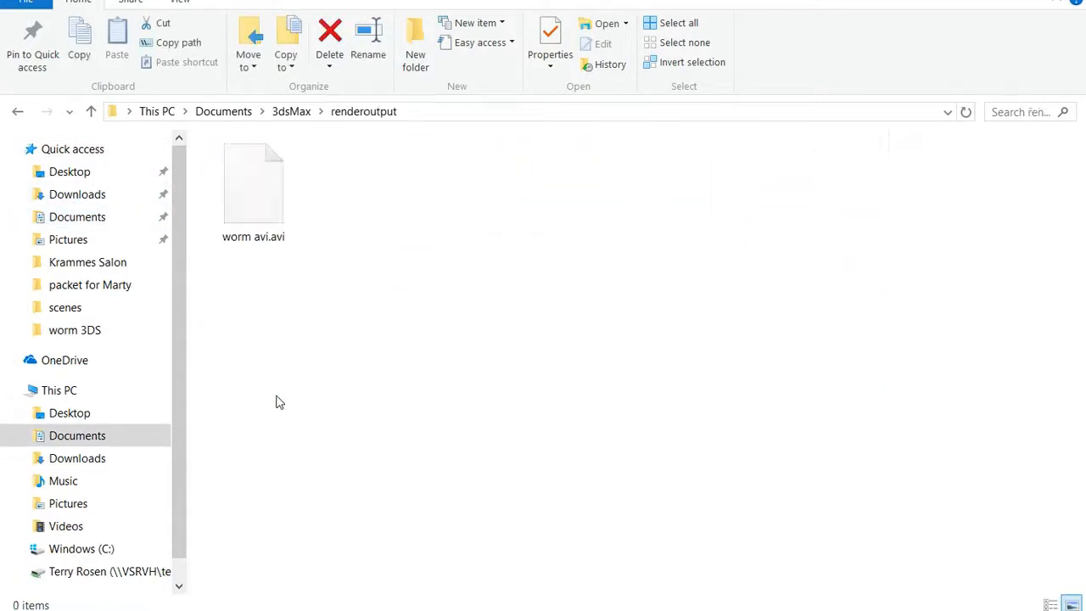
double_click(259, 202)
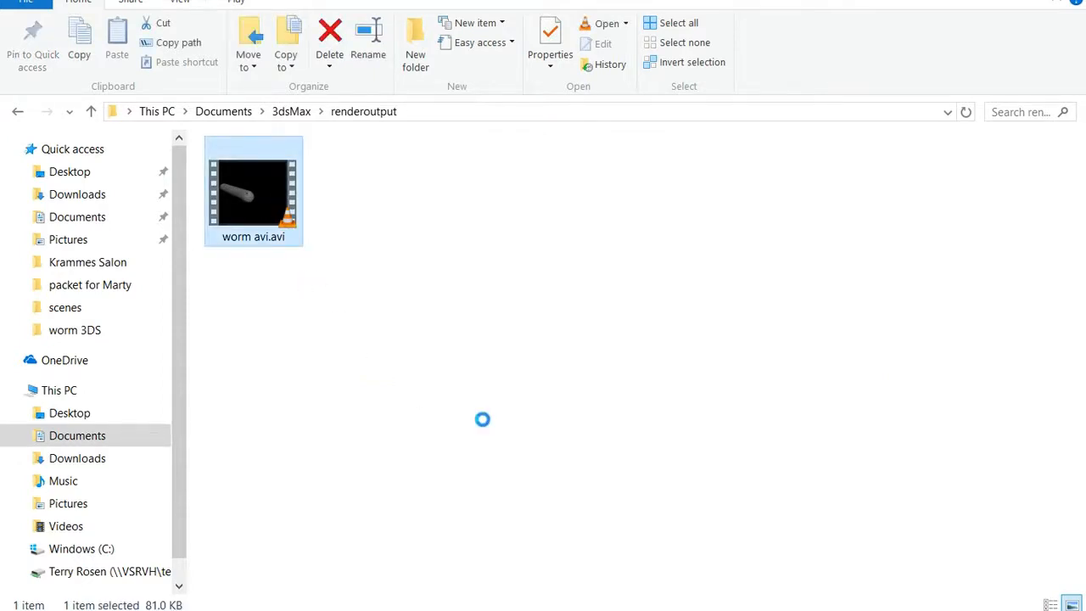